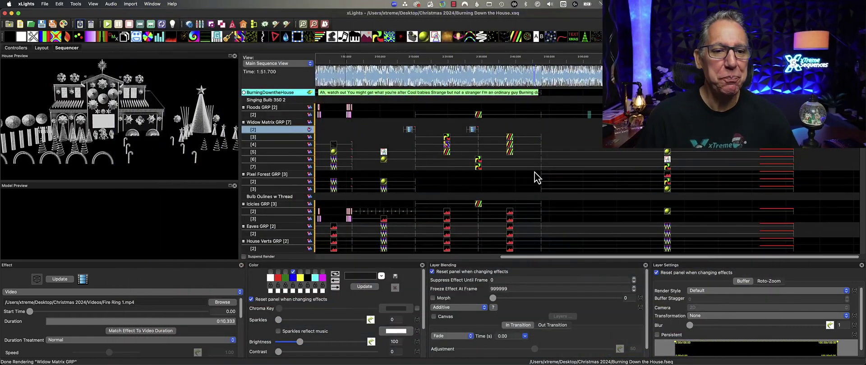
Clear the selection and start playback near 1:55 with the audio set to Silent
{"action": "left_click", "coordinate": [346, 179]}
{"action": "left_click", "coordinate": [367, 143]}
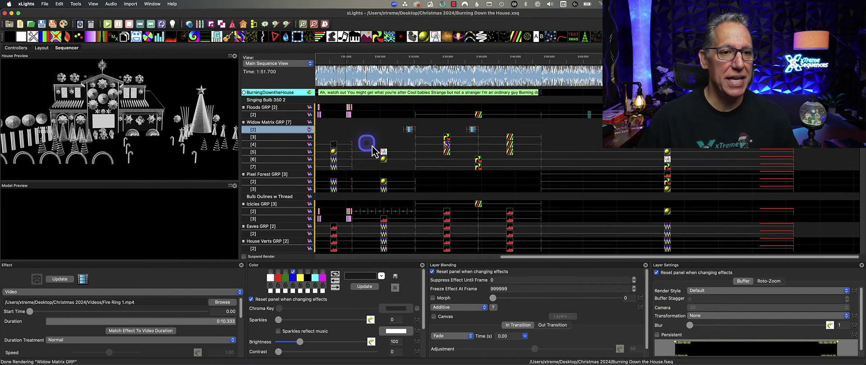
{"action": "left_click", "coordinate": [363, 63]}
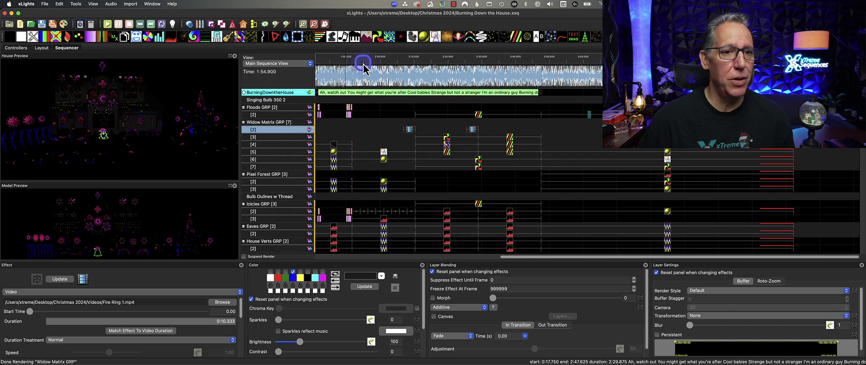
{"action": "left_click", "coordinate": [111, 4]}
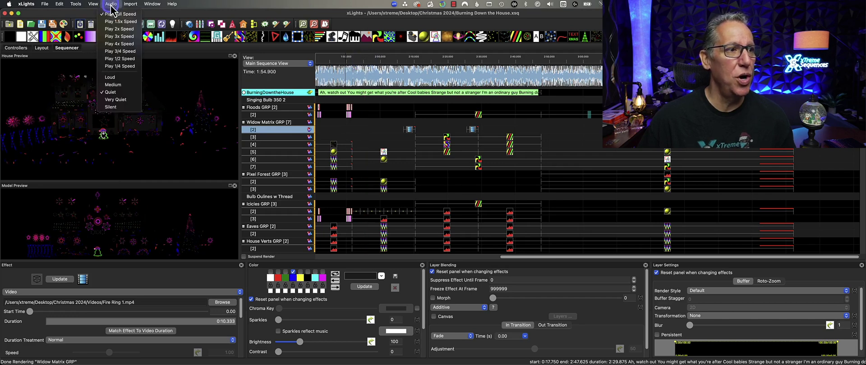
{"action": "left_click", "coordinate": [110, 107]}
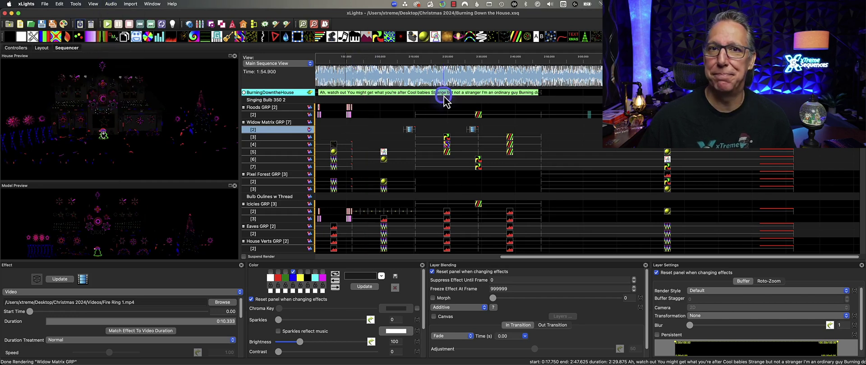
Scrub the playhead to 2:27, then select the Spirals effect and the Widow Matrix Pinwheel effect
{"action": "left_click", "coordinate": [382, 57]}
{"action": "left_click_drag", "start_coordinate": [383, 58], "coordinate": [473, 60]}
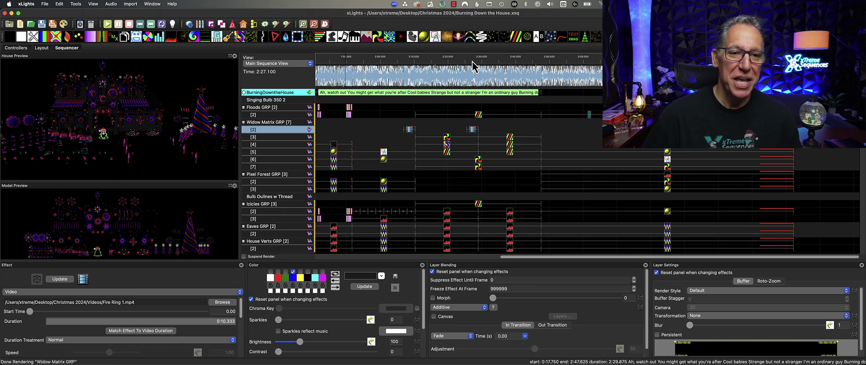
{"action": "left_click", "coordinate": [488, 113]}
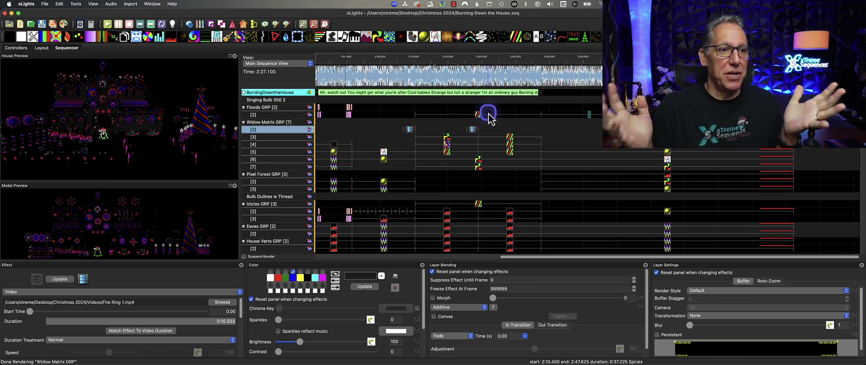
{"action": "left_click", "coordinate": [271, 97]}
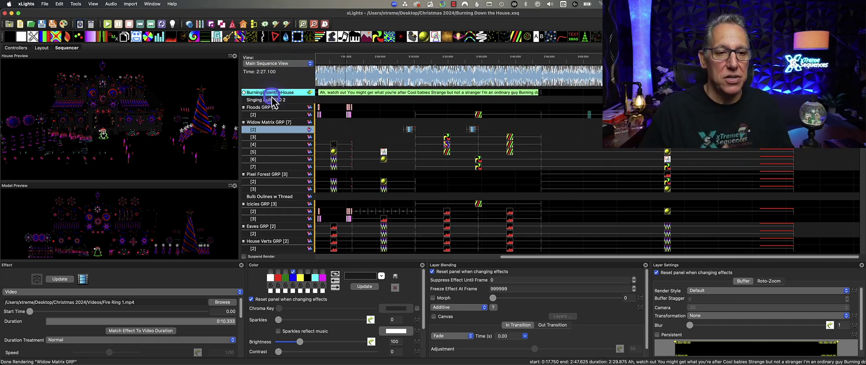
{"action": "left_click", "coordinate": [478, 119]}
{"action": "left_click", "coordinate": [478, 115]}
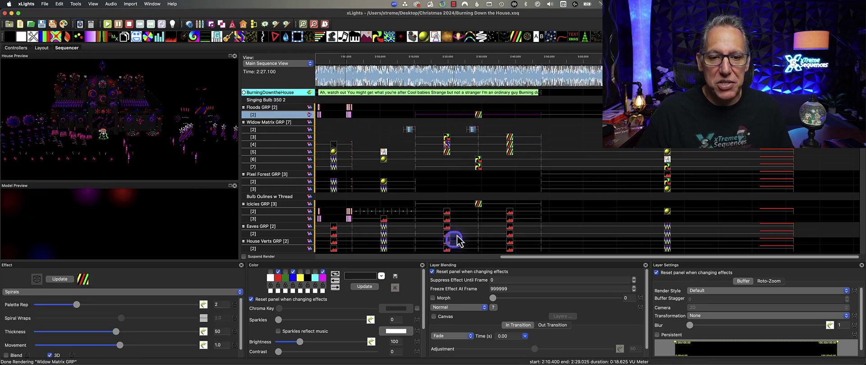
{"action": "left_click", "coordinate": [480, 169]}
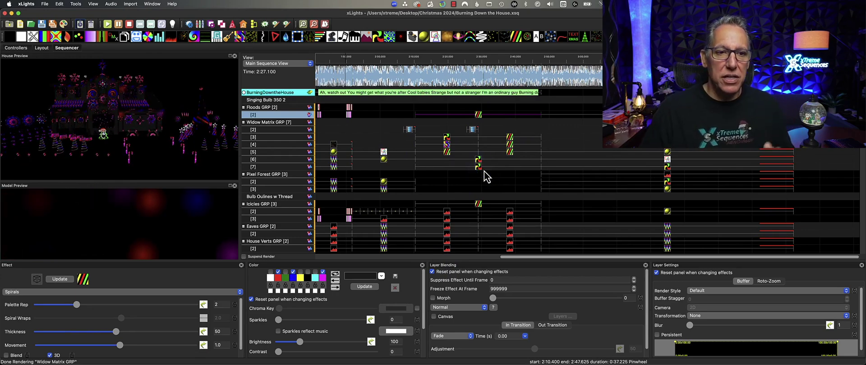
Select lyric phrases on the BurningDowntheHouse timing track and zoom the timeline in and out
{"action": "left_click", "coordinate": [391, 109]}
{"action": "left_click", "coordinate": [418, 77]}
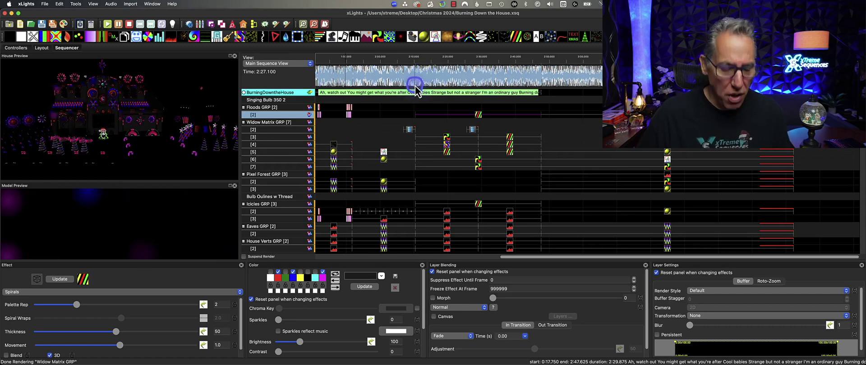
{"action": "left_click", "coordinate": [415, 84]}
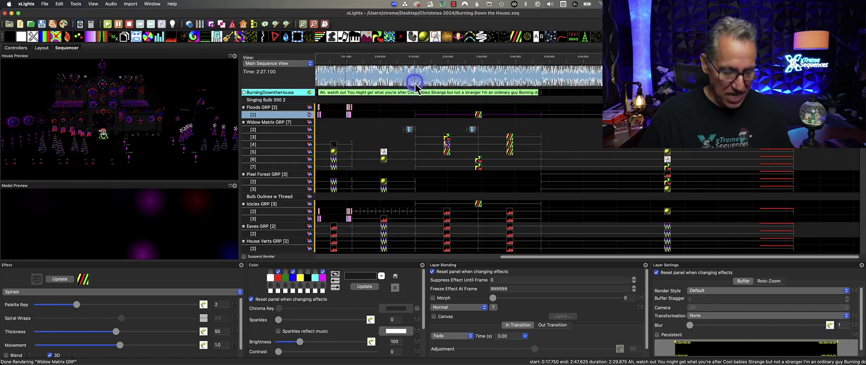
{"action": "scroll", "coordinate": [416, 84], "scroll_direction": "up", "scroll_amount": 10}
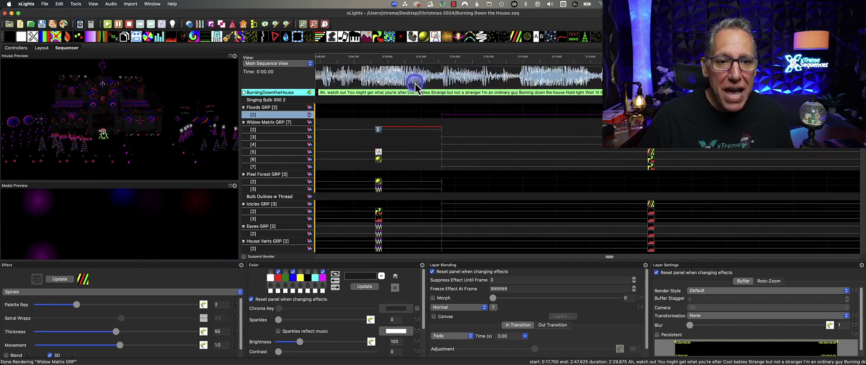
{"action": "scroll", "coordinate": [416, 84], "scroll_direction": "down", "scroll_amount": 15}
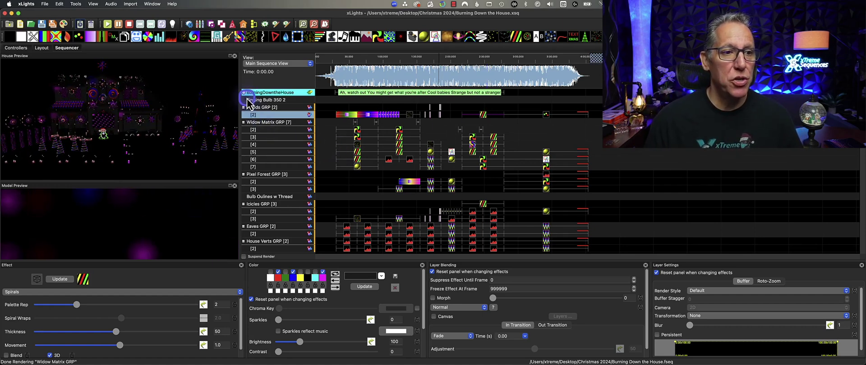
From the BurningDowntheHouse track's menu, add a timing track of type Empty
{"action": "right_click", "coordinate": [271, 93]}
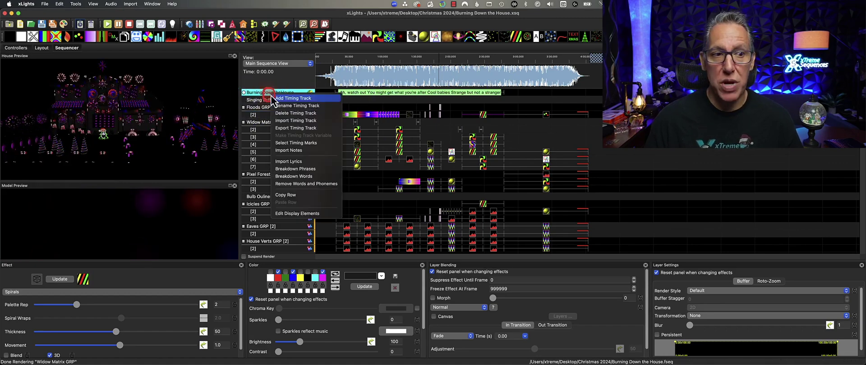
{"action": "left_click", "coordinate": [301, 99]}
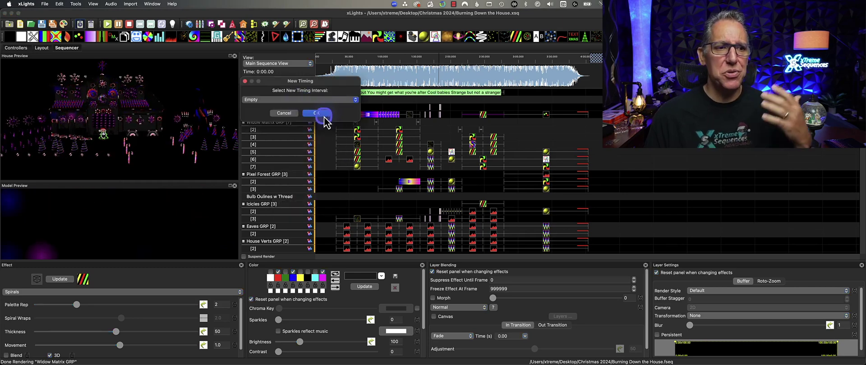
{"action": "left_click", "coordinate": [358, 131]}
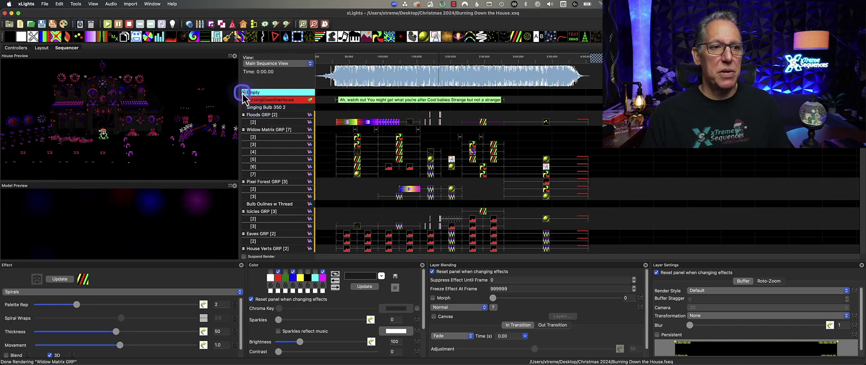
Scroll through the rows and select the Warp effect and the effects near the start of All Pixels GRP
{"action": "left_click", "coordinate": [396, 208]}
{"action": "scroll", "coordinate": [388, 204], "scroll_direction": "down", "scroll_amount": 3}
{"action": "scroll", "coordinate": [388, 207], "scroll_direction": "up", "scroll_amount": 12}
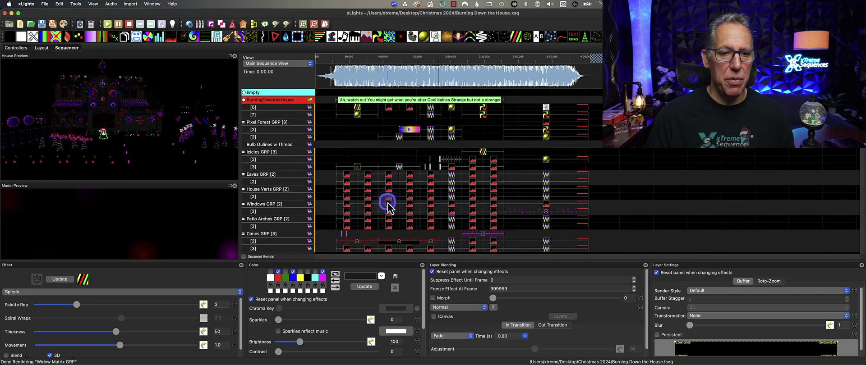
{"action": "scroll", "coordinate": [388, 203], "scroll_direction": "up", "scroll_amount": 15}
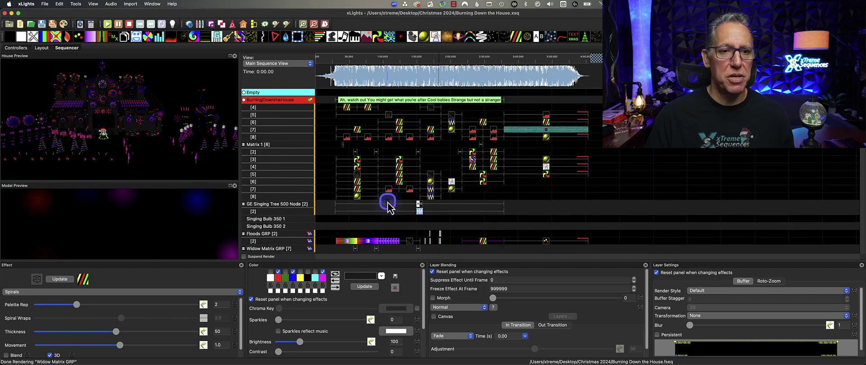
{"action": "scroll", "coordinate": [388, 204], "scroll_direction": "up", "scroll_amount": 3}
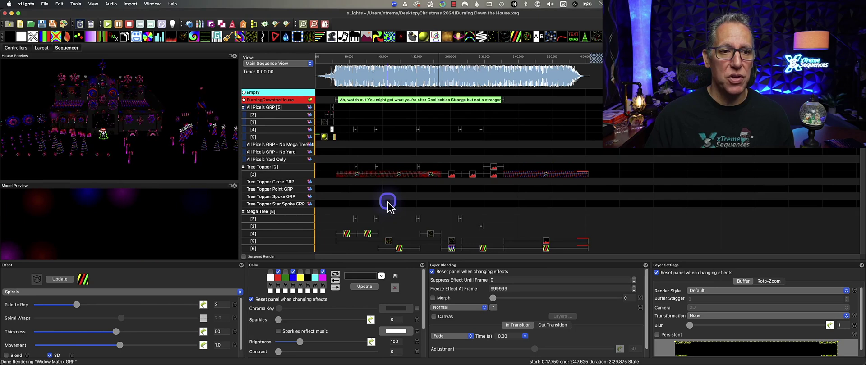
{"action": "left_click", "coordinate": [319, 108]}
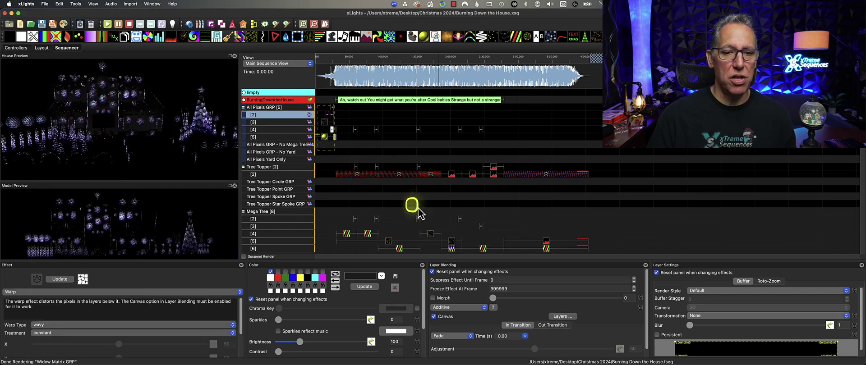
{"action": "left_click_drag", "start_coordinate": [425, 212], "coordinate": [581, 251]}
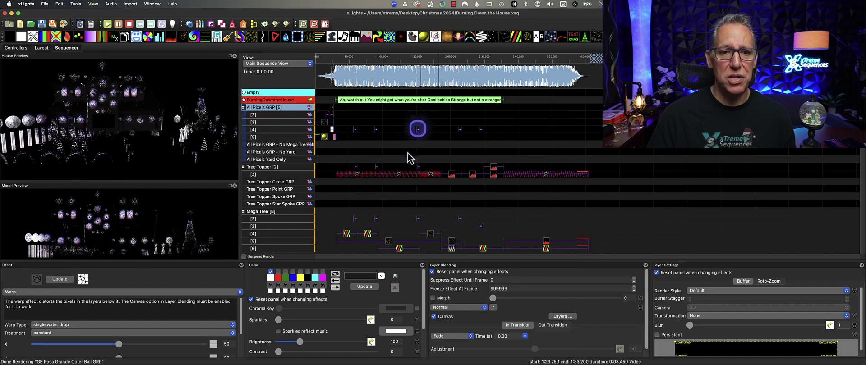
Make the Empty timing track active and select the Twinkle effect in row [3]
{"action": "left_click", "coordinate": [257, 110]}
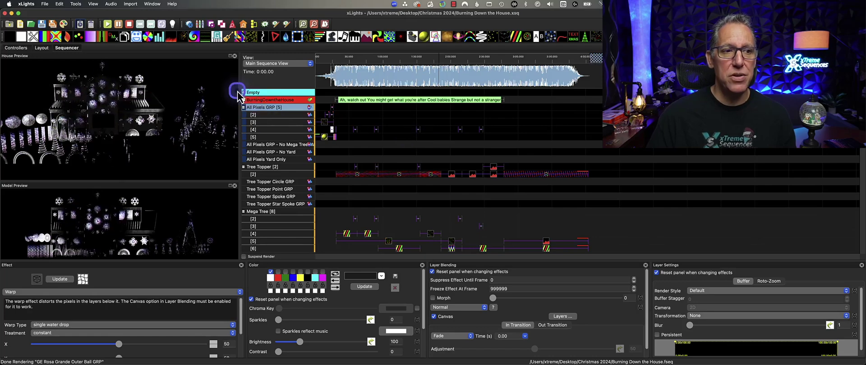
{"action": "left_click", "coordinate": [244, 92]}
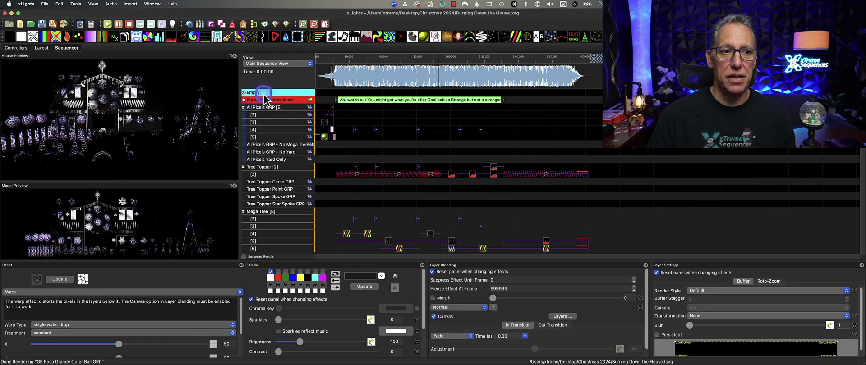
{"action": "left_click", "coordinate": [325, 123]}
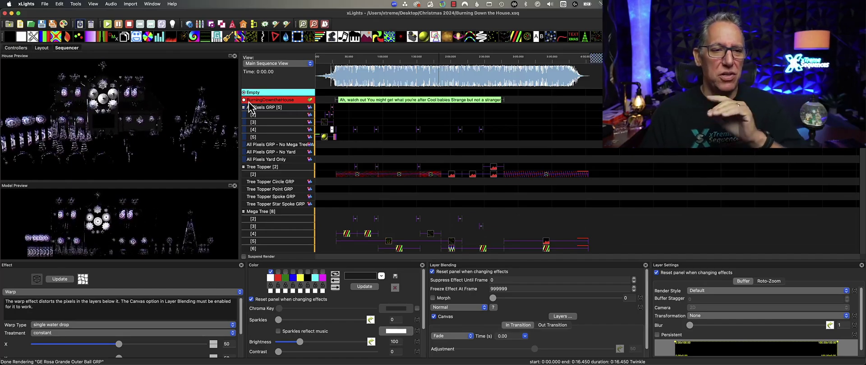
Use Create Timing on the selected row [5] effect to add its boundaries to the Empty track
{"action": "right_click", "coordinate": [327, 138]}
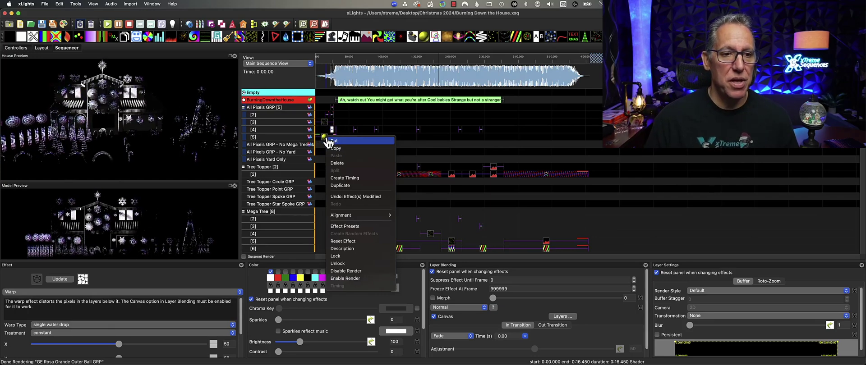
{"action": "left_click", "coordinate": [355, 179]}
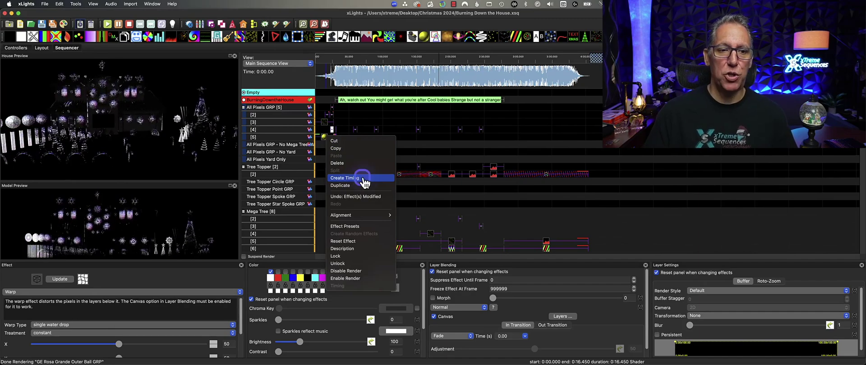
{"action": "left_click", "coordinate": [363, 179]}
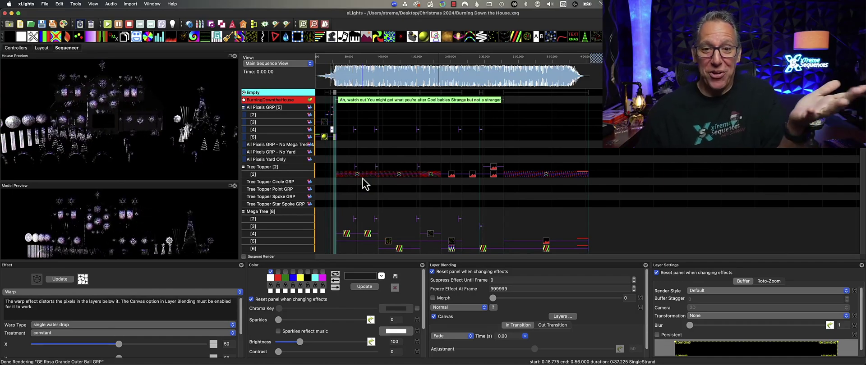
{"action": "left_click", "coordinate": [431, 219]}
{"action": "scroll", "coordinate": [431, 219], "scroll_direction": "down", "scroll_amount": 5}
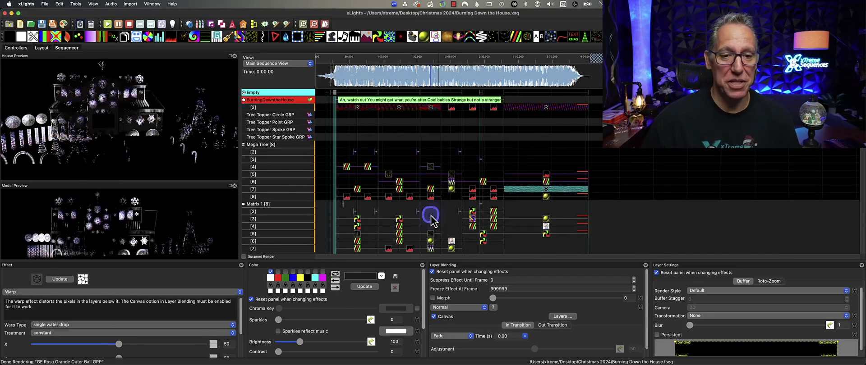
{"action": "scroll", "coordinate": [456, 217], "scroll_direction": "down", "scroll_amount": 10}
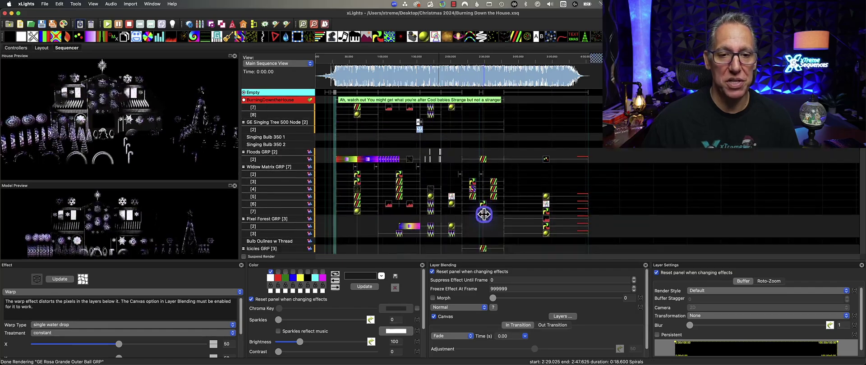
{"action": "scroll", "coordinate": [484, 218], "scroll_direction": "down", "scroll_amount": 10}
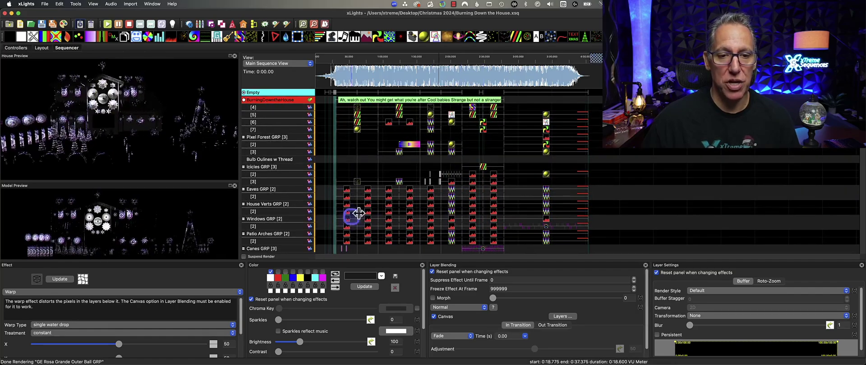
{"action": "scroll", "coordinate": [539, 217], "scroll_direction": "down", "scroll_amount": 5}
{"action": "left_click", "coordinate": [258, 95]}
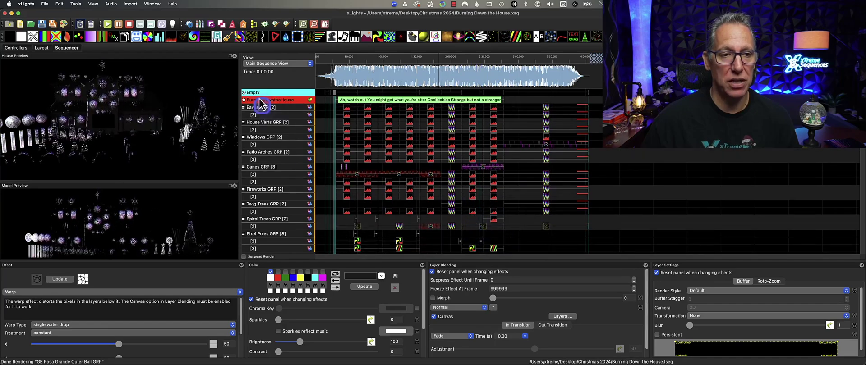
{"action": "left_click", "coordinate": [319, 160]}
{"action": "left_click", "coordinate": [421, 203]}
{"action": "scroll", "coordinate": [422, 204], "scroll_direction": "down", "scroll_amount": 3}
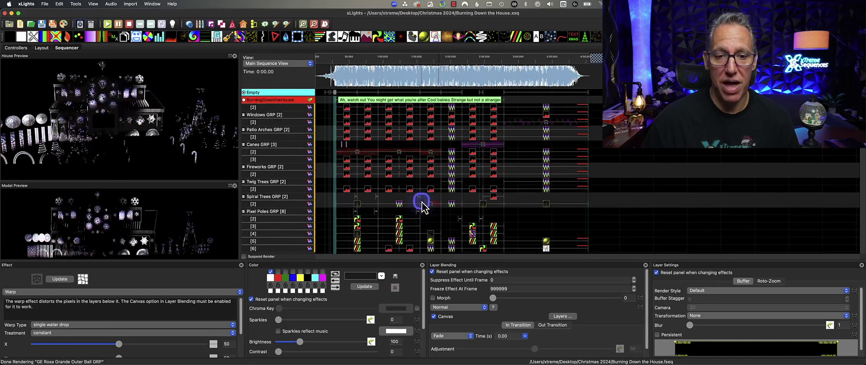
{"action": "scroll", "coordinate": [422, 203], "scroll_direction": "up", "scroll_amount": 6}
{"action": "left_click", "coordinate": [445, 204]}
{"action": "scroll", "coordinate": [446, 204], "scroll_direction": "up", "scroll_amount": 5}
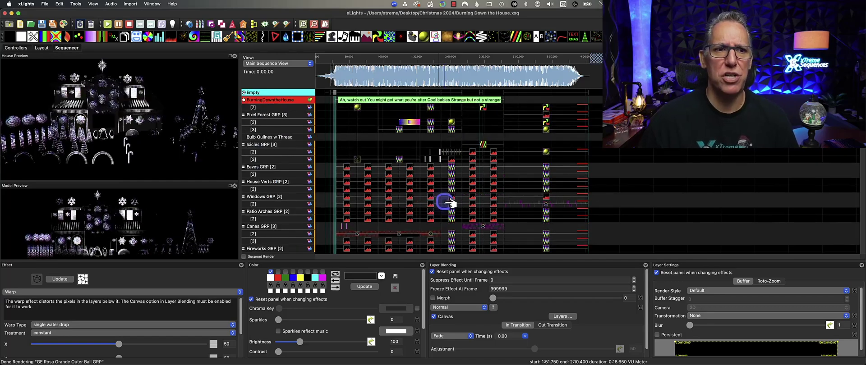
{"action": "scroll", "coordinate": [447, 204], "scroll_direction": "up", "scroll_amount": 15}
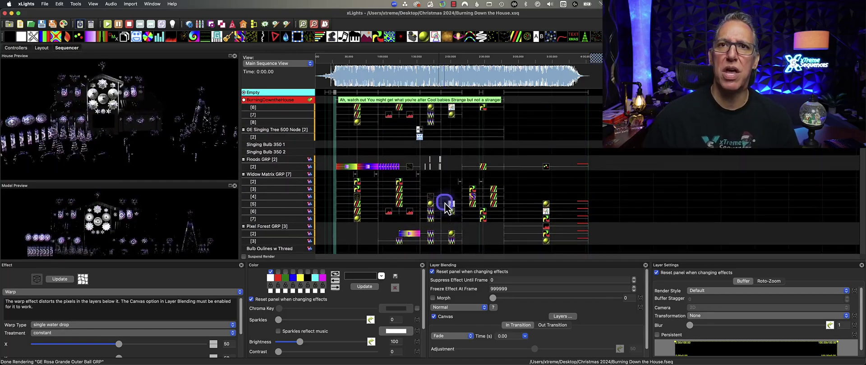
{"action": "scroll", "coordinate": [446, 207], "scroll_direction": "up", "scroll_amount": 8}
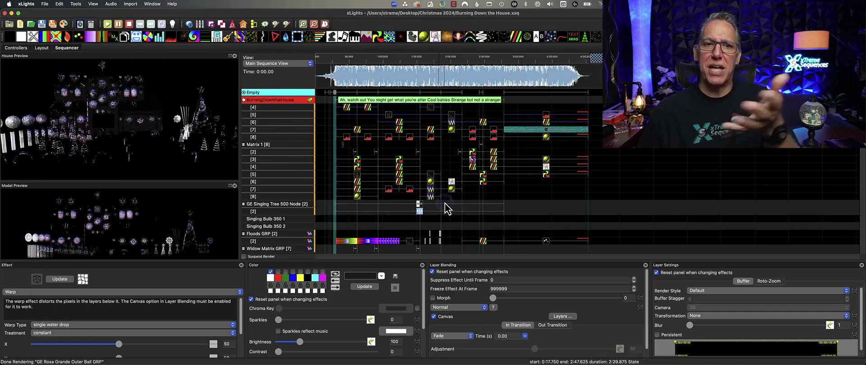
{"action": "scroll", "coordinate": [446, 209], "scroll_direction": "up", "scroll_amount": 5}
{"action": "scroll", "coordinate": [446, 209], "scroll_direction": "up", "scroll_amount": 4}
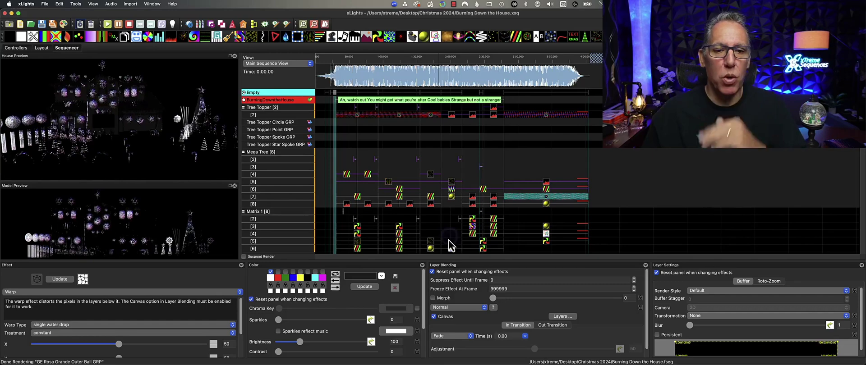
{"action": "left_click", "coordinate": [399, 170]}
{"action": "scroll", "coordinate": [401, 174], "scroll_direction": "down", "scroll_amount": 2}
{"action": "scroll", "coordinate": [401, 174], "scroll_direction": "down", "scroll_amount": 2}
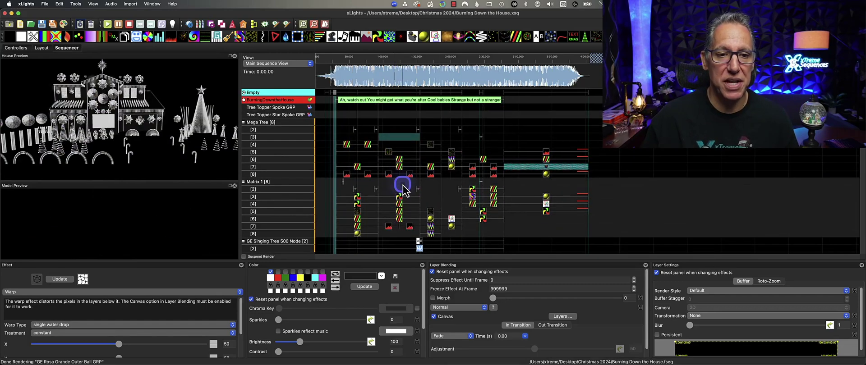
{"action": "left_click", "coordinate": [392, 172]}
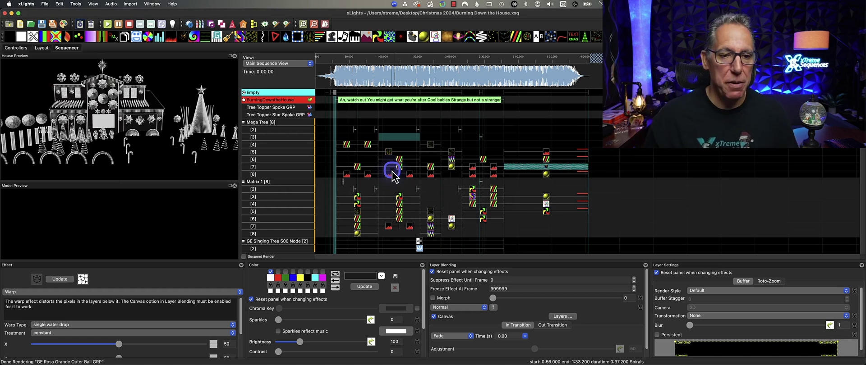
{"action": "scroll", "coordinate": [392, 172], "scroll_direction": "down", "scroll_amount": 10}
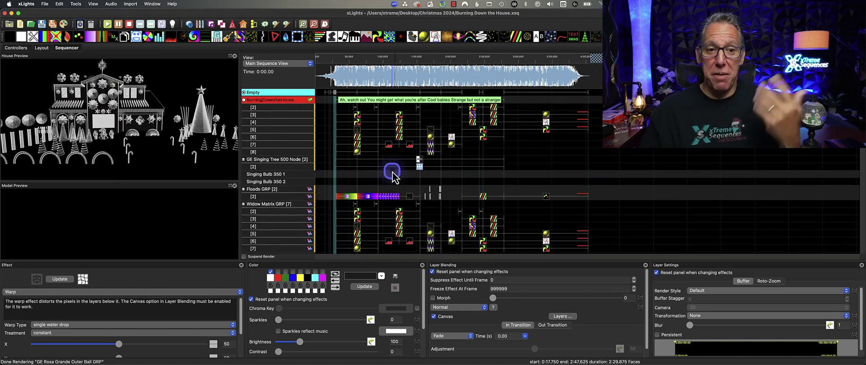
{"action": "left_click", "coordinate": [394, 176]}
{"action": "left_click", "coordinate": [404, 193]}
{"action": "scroll", "coordinate": [404, 193], "scroll_direction": "down", "scroll_amount": 10}
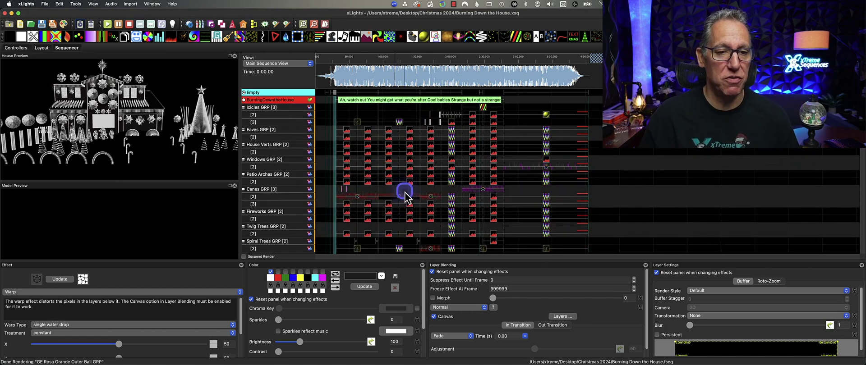
{"action": "scroll", "coordinate": [405, 198], "scroll_direction": "down", "scroll_amount": 5}
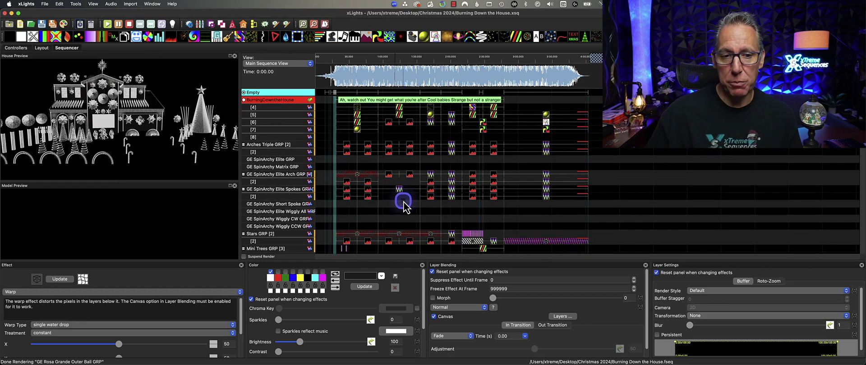
{"action": "scroll", "coordinate": [404, 205], "scroll_direction": "down", "scroll_amount": 6}
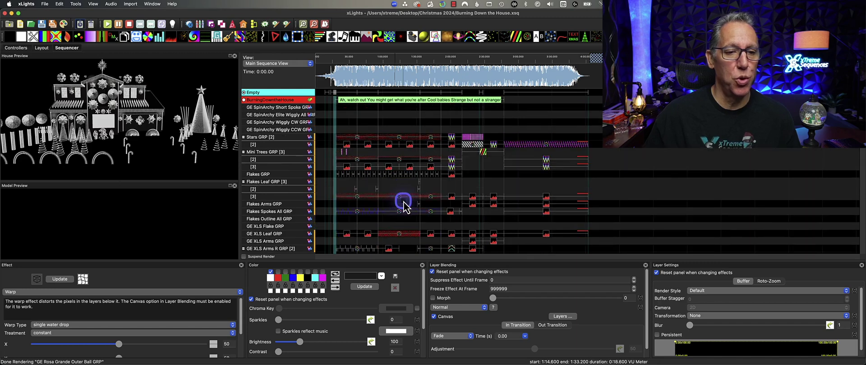
{"action": "scroll", "coordinate": [404, 205], "scroll_direction": "down", "scroll_amount": 6}
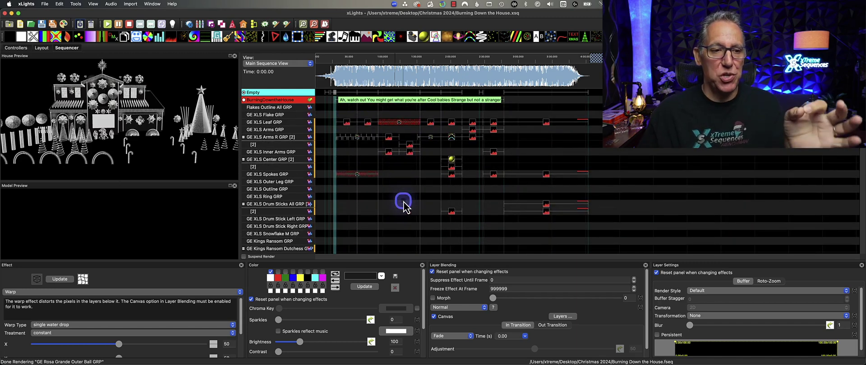
{"action": "scroll", "coordinate": [404, 205], "scroll_direction": "down", "scroll_amount": 5}
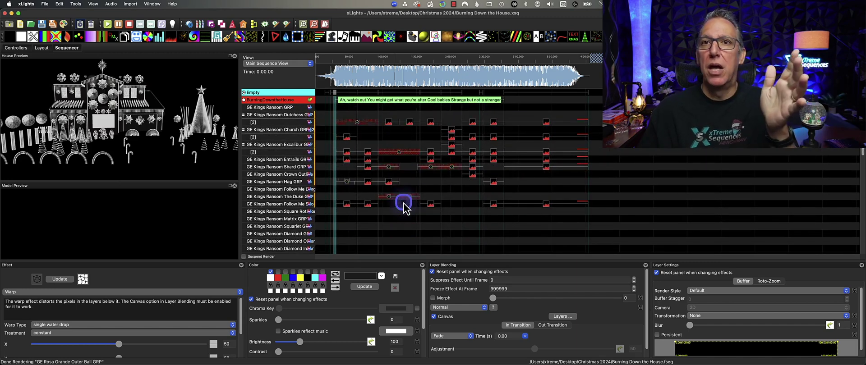
{"action": "scroll", "coordinate": [403, 205], "scroll_direction": "down", "scroll_amount": 6}
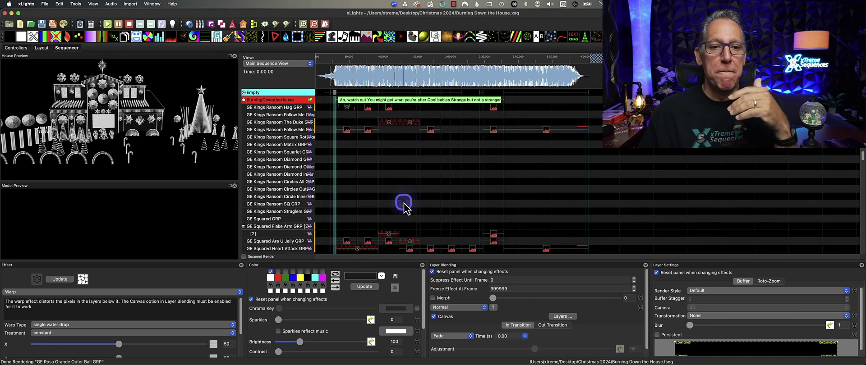
{"action": "scroll", "coordinate": [403, 205], "scroll_direction": "down", "scroll_amount": 1}
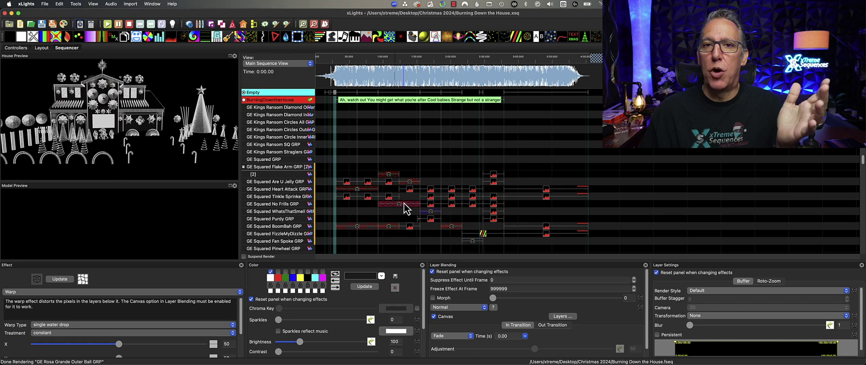
{"action": "scroll", "coordinate": [404, 206], "scroll_direction": "down", "scroll_amount": 5}
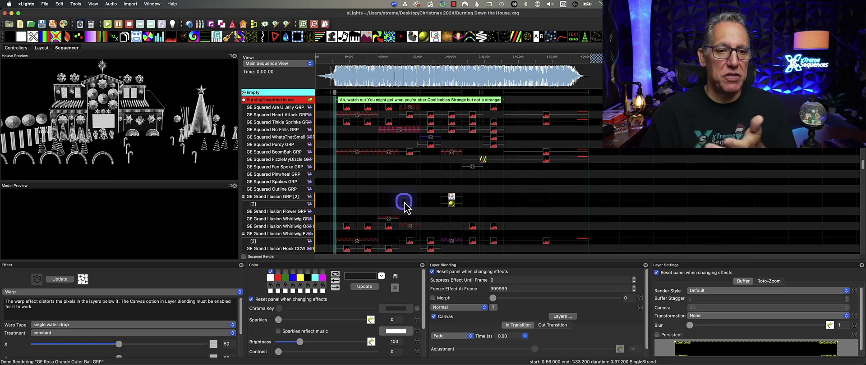
{"action": "scroll", "coordinate": [404, 206], "scroll_direction": "down", "scroll_amount": 3}
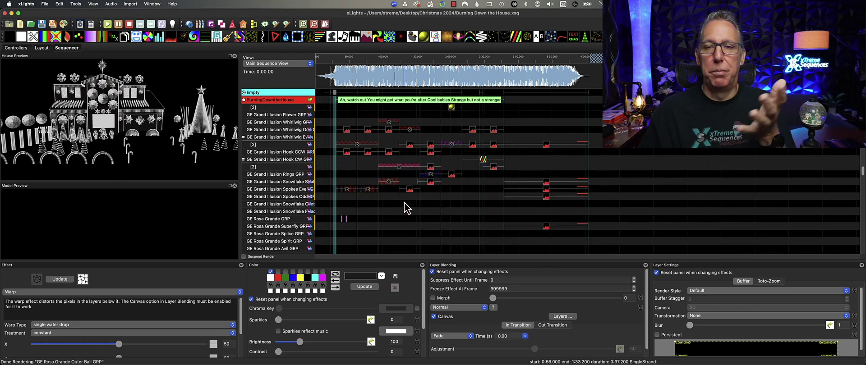
{"action": "left_click", "coordinate": [384, 176]}
{"action": "scroll", "coordinate": [392, 194], "scroll_direction": "down", "scroll_amount": 7}
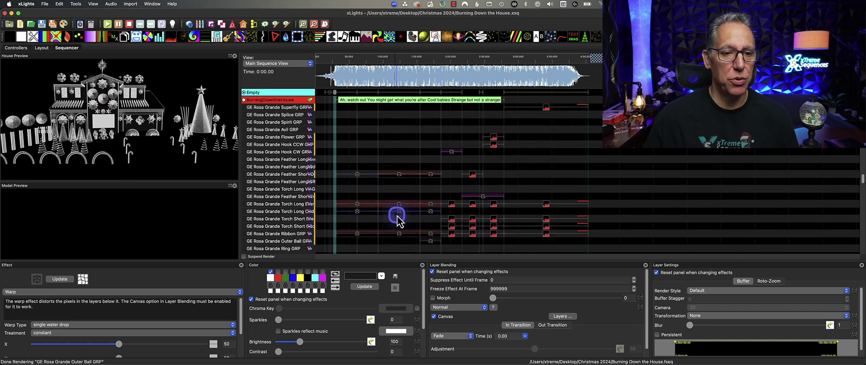
{"action": "scroll", "coordinate": [397, 220], "scroll_direction": "down", "scroll_amount": 2}
{"action": "scroll", "coordinate": [397, 220], "scroll_direction": "down", "scroll_amount": 4}
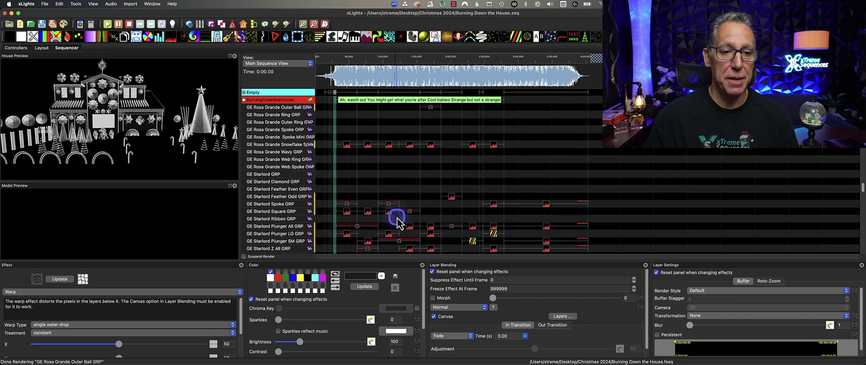
{"action": "left_click_drag", "start_coordinate": [410, 175], "coordinate": [411, 222]}
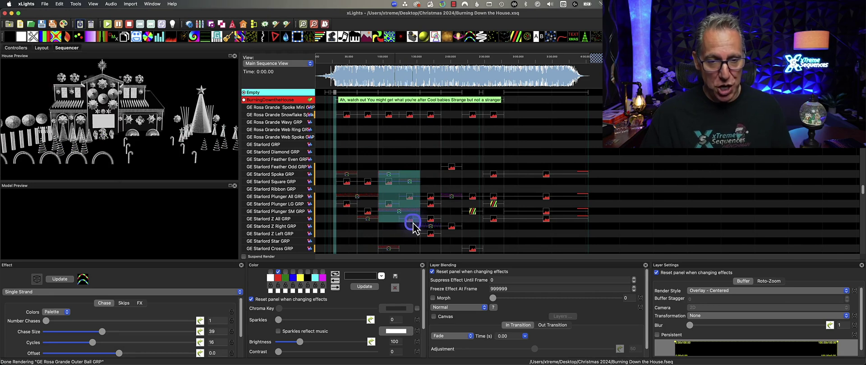
{"action": "scroll", "coordinate": [410, 222], "scroll_direction": "down", "scroll_amount": 7}
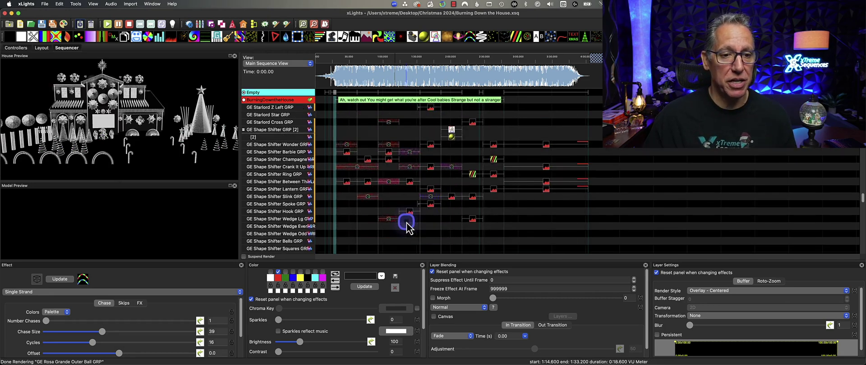
{"action": "scroll", "coordinate": [406, 223], "scroll_direction": "down", "scroll_amount": 10}
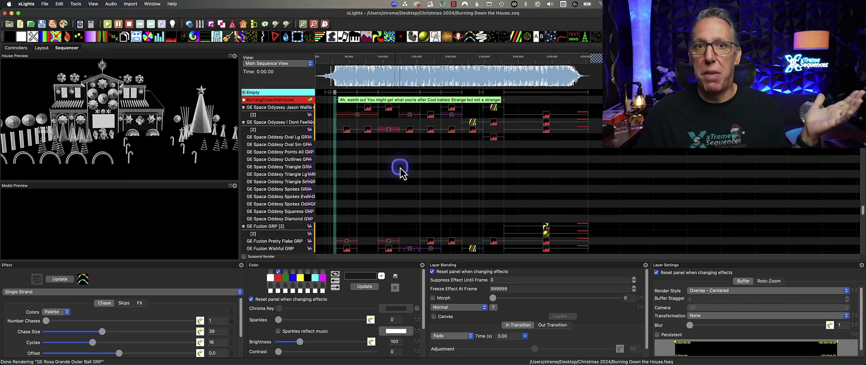
{"action": "left_click", "coordinate": [400, 168]}
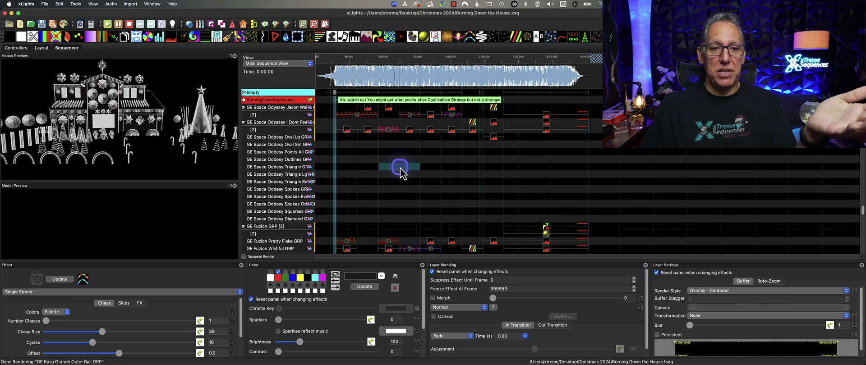
{"action": "key", "text": "super+v"}
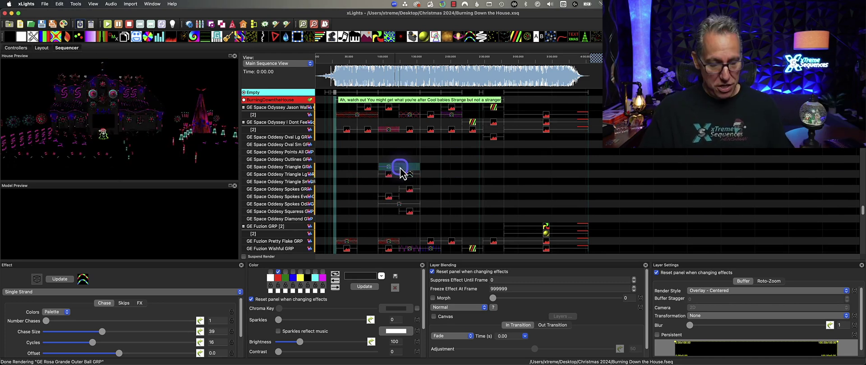
{"action": "key", "text": "super+z"}
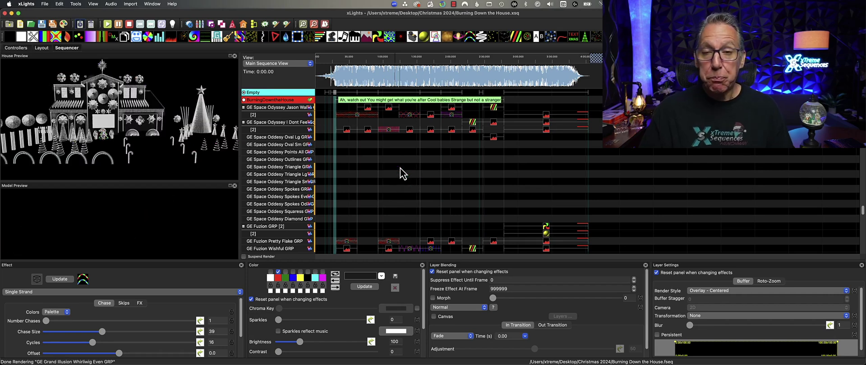
{"action": "left_click", "coordinate": [400, 170]}
{"action": "left_click", "coordinate": [408, 206]}
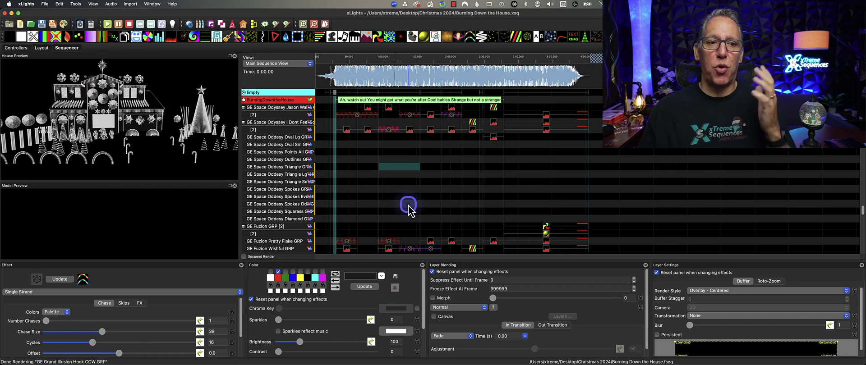
Scroll the rows to the Space Odyssey group and click its [2] layer row
{"action": "scroll", "coordinate": [388, 188], "scroll_direction": "up", "scroll_amount": 5}
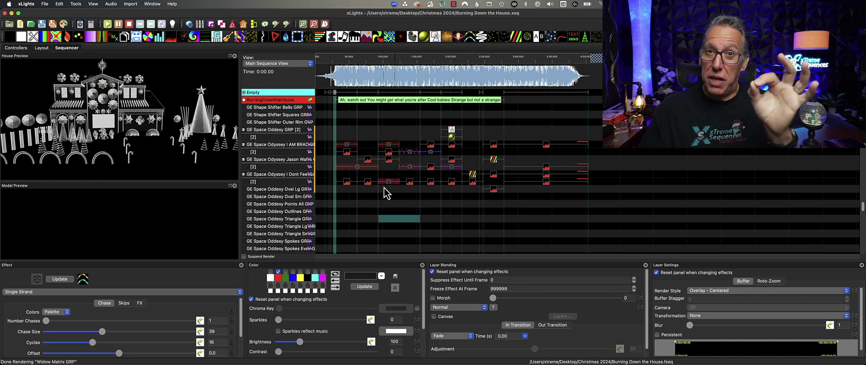
{"action": "scroll", "coordinate": [391, 202], "scroll_direction": "down", "scroll_amount": 2}
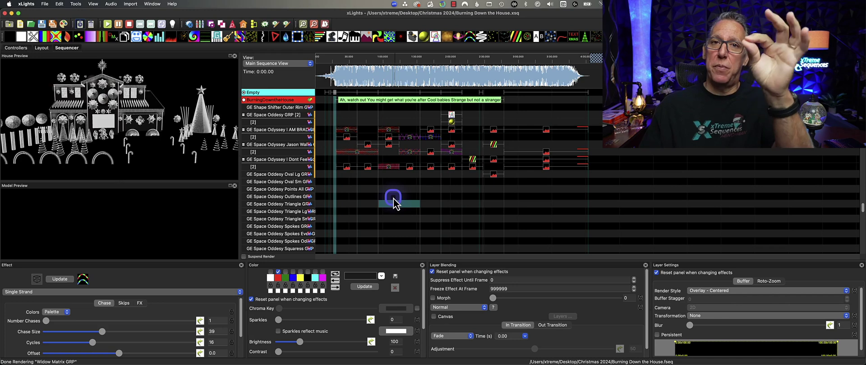
{"action": "left_click", "coordinate": [393, 199]}
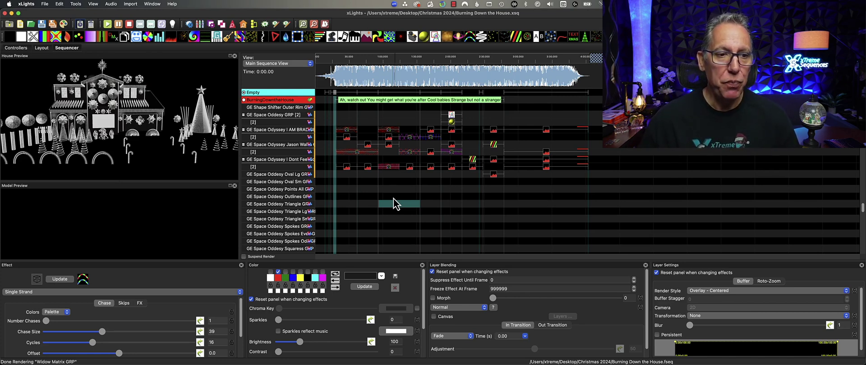
Open Edit Display Elements and choose Main Sequence View as the view to edit
{"action": "right_click", "coordinate": [272, 153]}
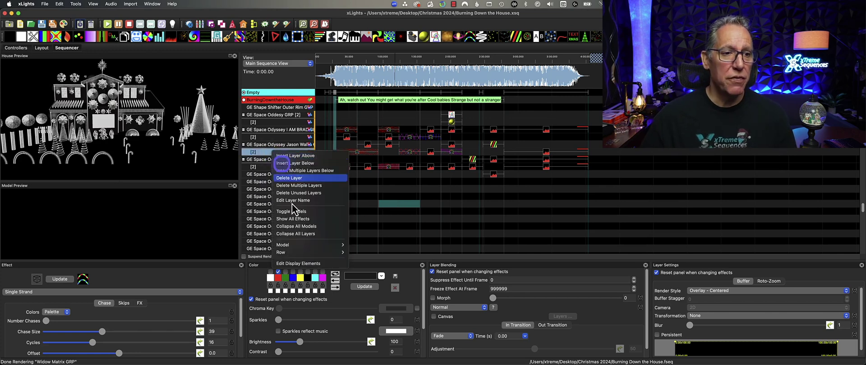
{"action": "left_click", "coordinate": [301, 263]}
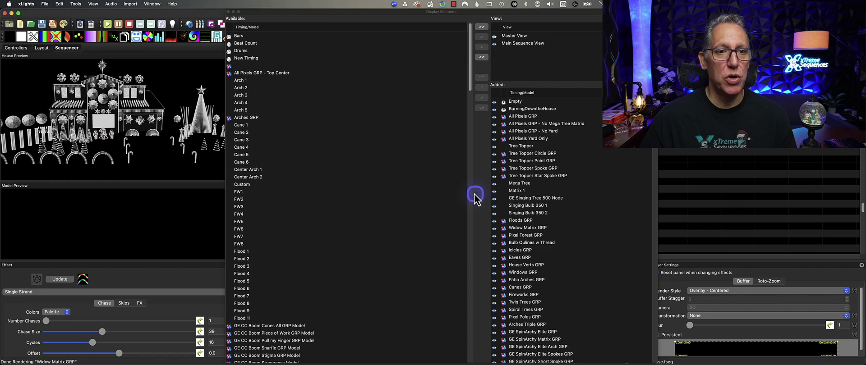
{"action": "left_click", "coordinate": [506, 44]}
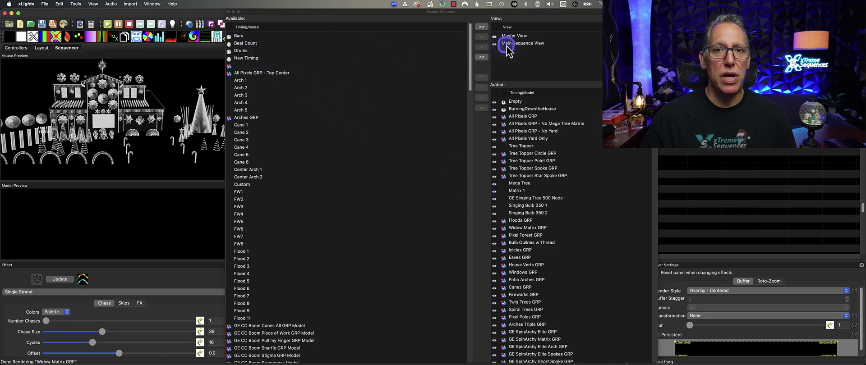
{"action": "left_click", "coordinate": [508, 43]}
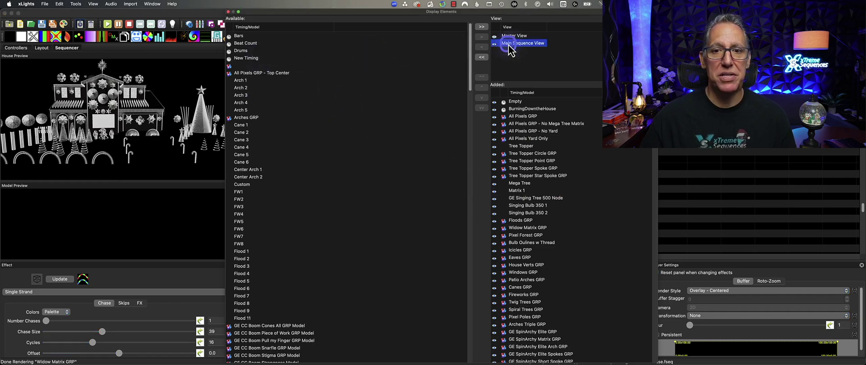
Add the Bars, Beat Count, Drums and New Timing tracks to Main Sequence View and close the dialog
{"action": "left_click", "coordinate": [239, 37]}
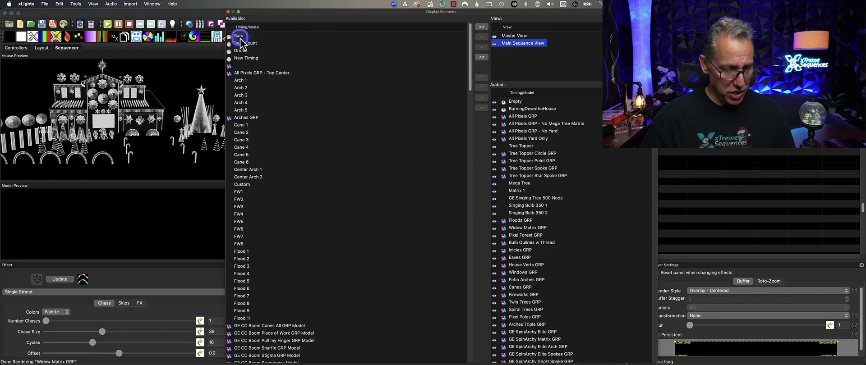
{"action": "left_click", "coordinate": [241, 40]}
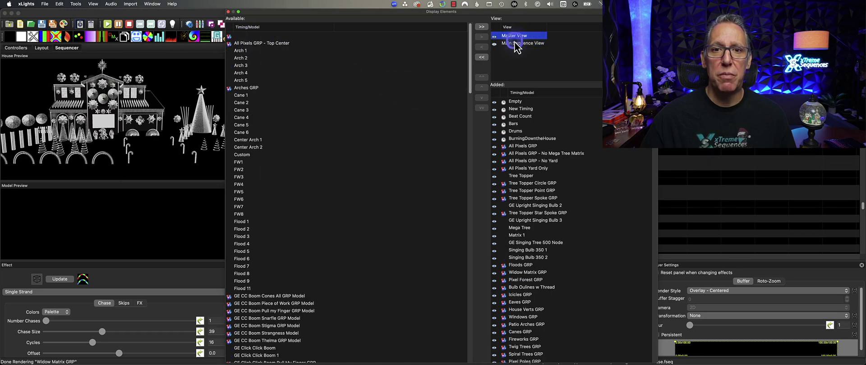
{"action": "left_click", "coordinate": [345, 59]}
{"action": "left_click", "coordinate": [244, 37]}
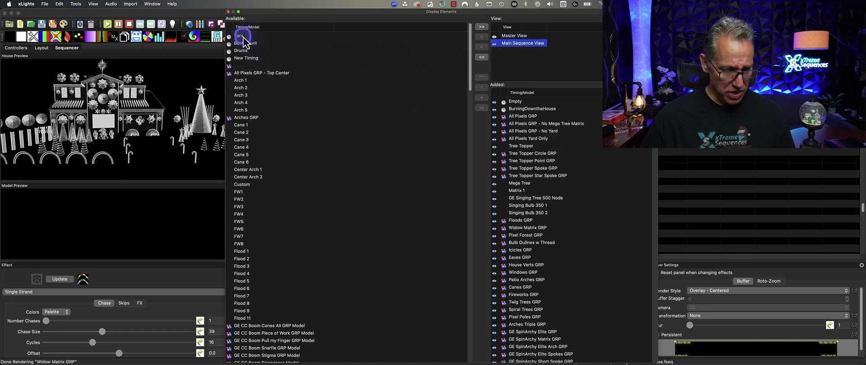
{"action": "left_click", "coordinate": [244, 43], "text": "shift"}
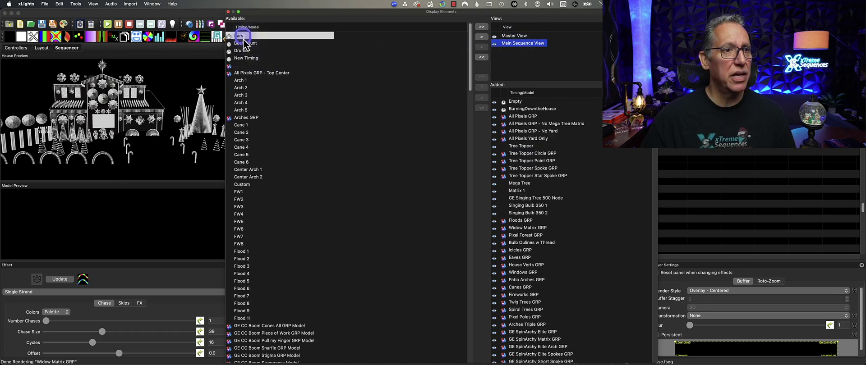
{"action": "left_click", "coordinate": [249, 59], "text": "shift"}
{"action": "left_click", "coordinate": [340, 65]}
{"action": "left_click", "coordinate": [481, 36]}
{"action": "left_click", "coordinate": [227, 32]}
{"action": "left_click", "coordinate": [228, 12]}
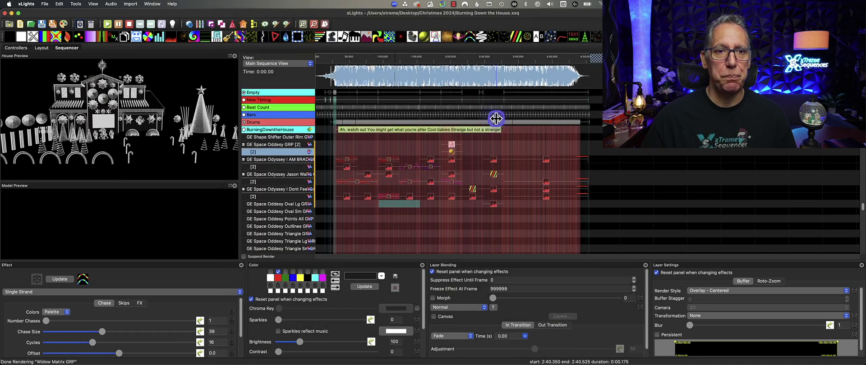
{"action": "left_click", "coordinate": [240, 114]}
{"action": "left_click", "coordinate": [246, 102]}
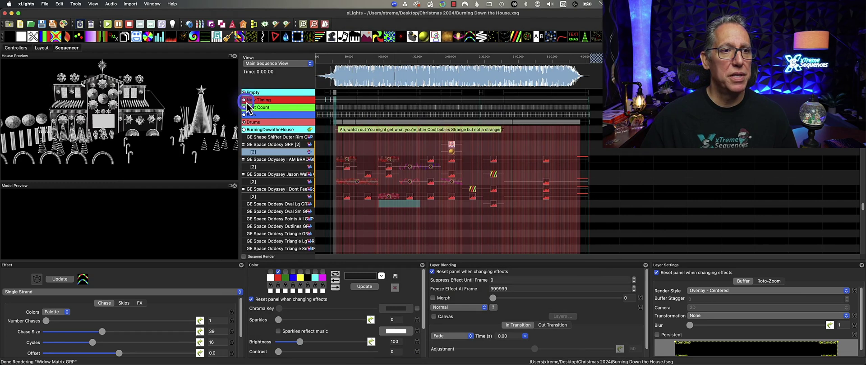
{"action": "left_click", "coordinate": [245, 101]}
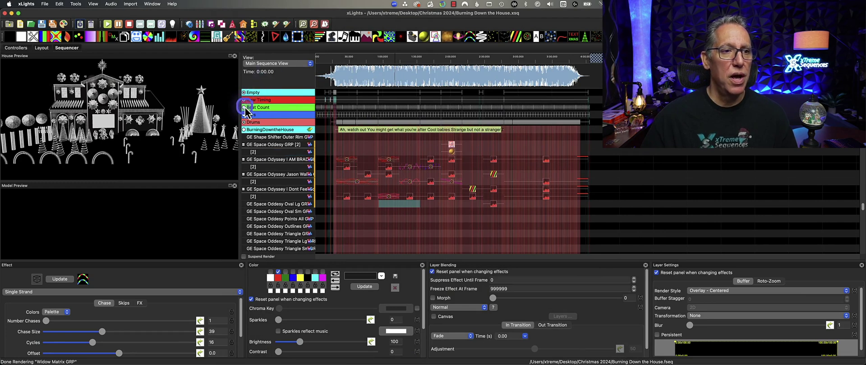
{"action": "left_click", "coordinate": [245, 114]}
{"action": "left_click", "coordinate": [244, 122]}
{"action": "left_click", "coordinate": [245, 130]}
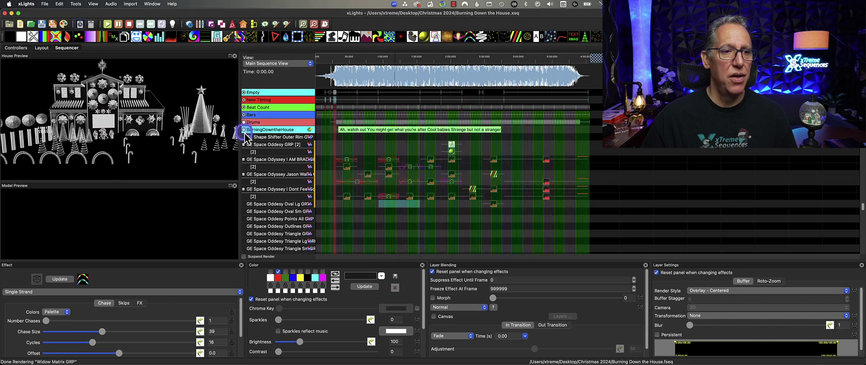
{"action": "left_click", "coordinate": [322, 128]}
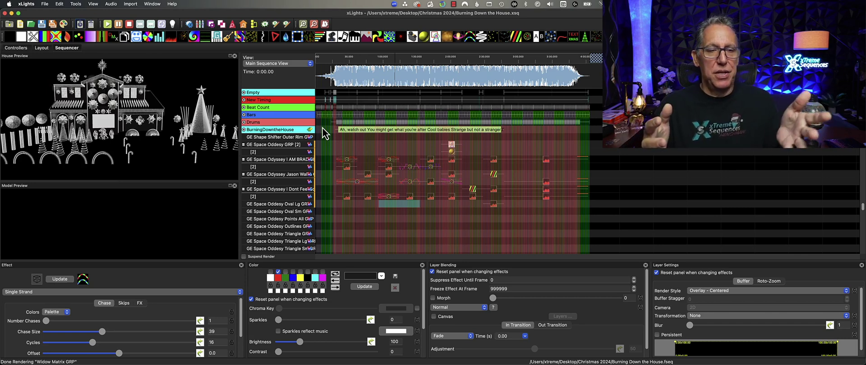
{"action": "left_click", "coordinate": [244, 93]}
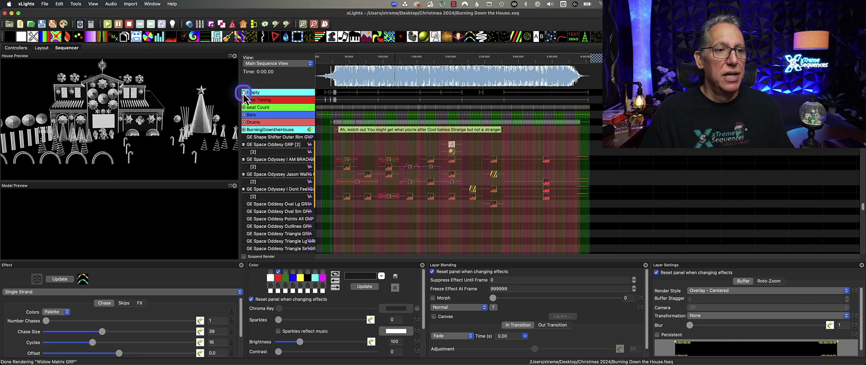
{"action": "left_click", "coordinate": [451, 157]}
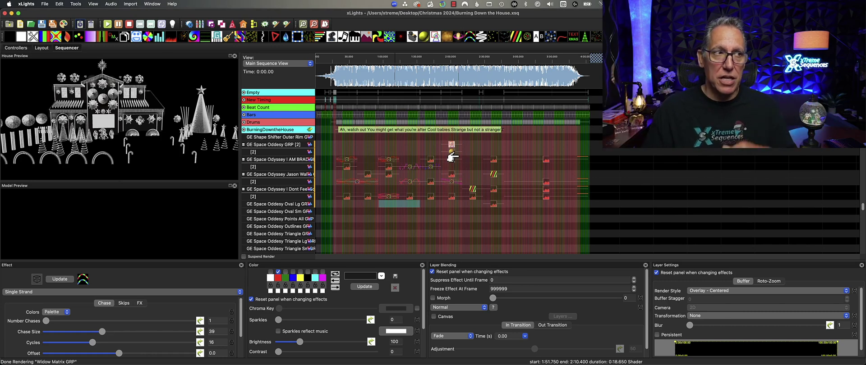
{"action": "left_click", "coordinate": [335, 56]}
{"action": "key", "text": "F11"}
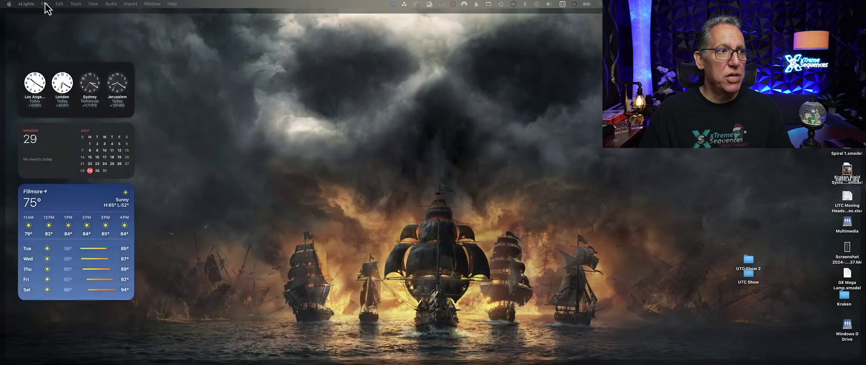
{"action": "key", "text": "F11"}
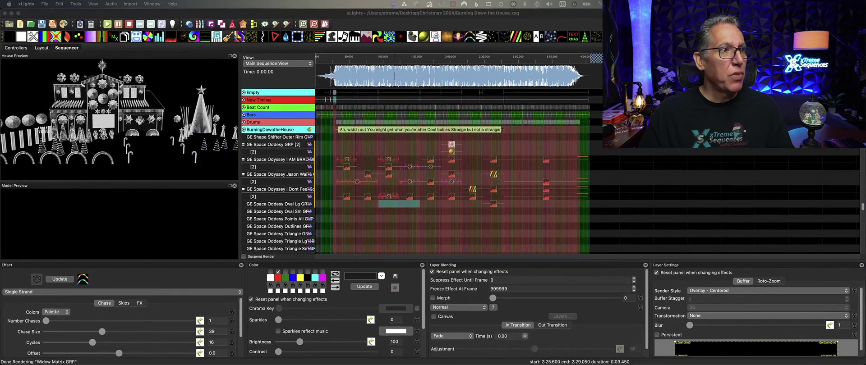
{"action": "left_click", "coordinate": [47, 11]}
{"action": "left_click", "coordinate": [45, 5]}
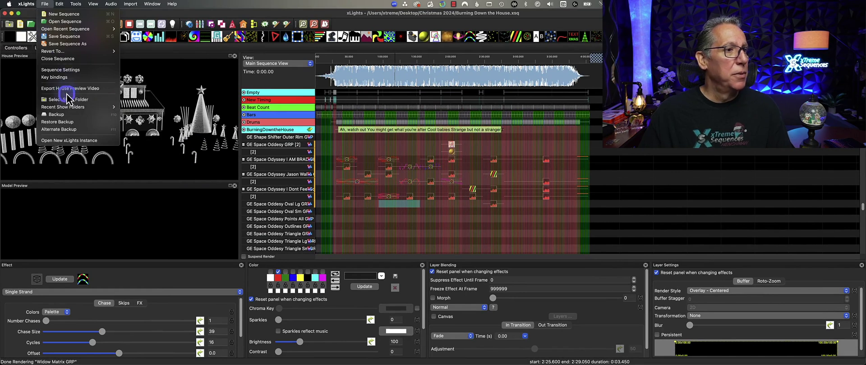
{"action": "left_click", "coordinate": [413, 143]}
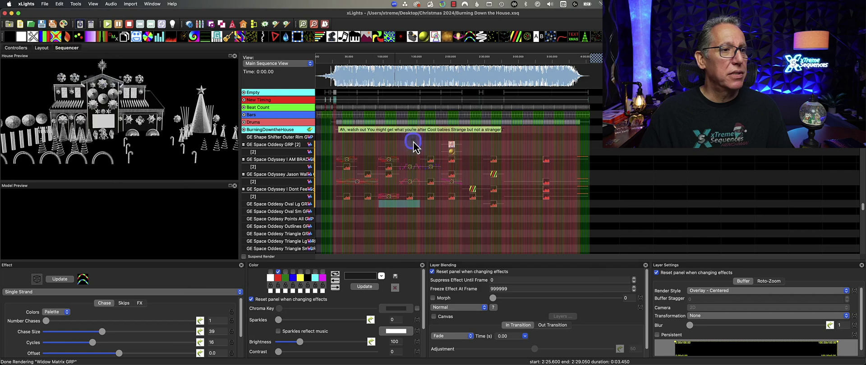
{"action": "scroll", "coordinate": [383, 181], "scroll_direction": "down", "scroll_amount": 10}
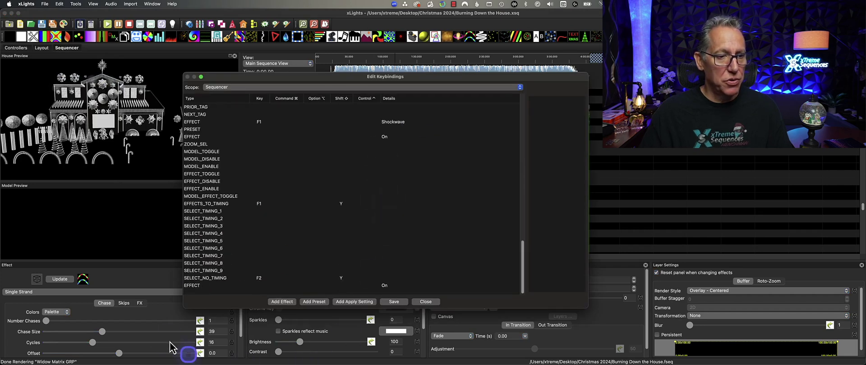
{"action": "left_click", "coordinate": [260, 278]}
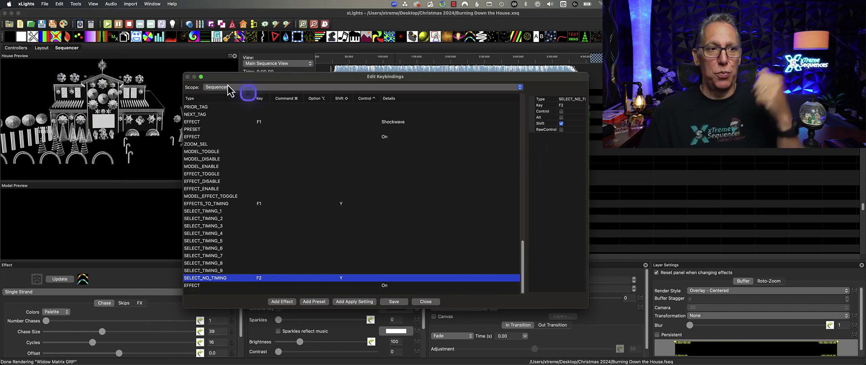
{"action": "left_click", "coordinate": [425, 301]}
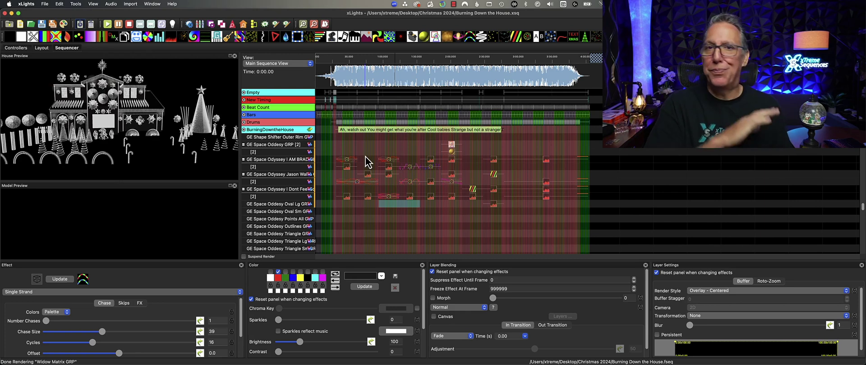
Switch to Master View and cycle the Empty, New Timing, Beat Count, Bars and Drums tracks, leaving none active
{"action": "left_click", "coordinate": [276, 64]}
{"action": "left_click", "coordinate": [256, 56]}
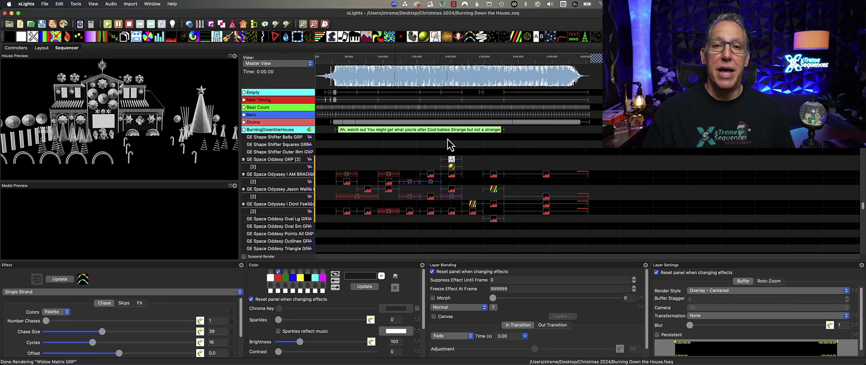
{"action": "left_click", "coordinate": [244, 93]}
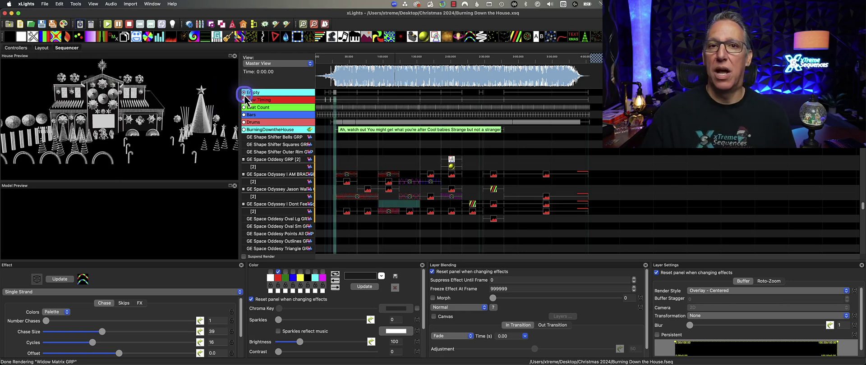
{"action": "left_click", "coordinate": [244, 99]}
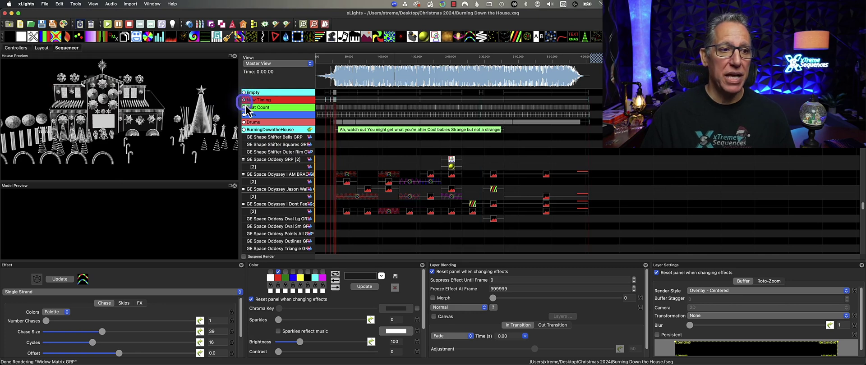
{"action": "left_click", "coordinate": [244, 107]}
{"action": "left_click", "coordinate": [244, 114]}
{"action": "left_click", "coordinate": [244, 123]}
{"action": "left_click", "coordinate": [296, 108]}
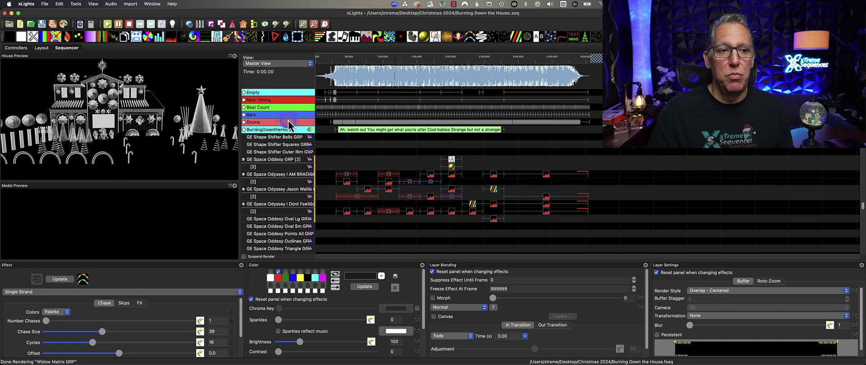
{"action": "left_click", "coordinate": [258, 116]}
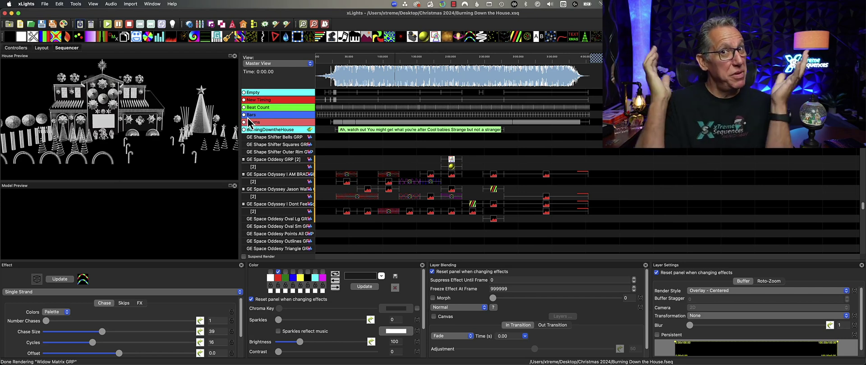
Switch to Main Sequence View and activate Empty, Beat Count, then BurningDowntheHouse timing tracks
{"action": "left_click", "coordinate": [277, 63]}
{"action": "left_click", "coordinate": [270, 90]}
{"action": "left_click", "coordinate": [243, 92]}
{"action": "left_click", "coordinate": [243, 107]}
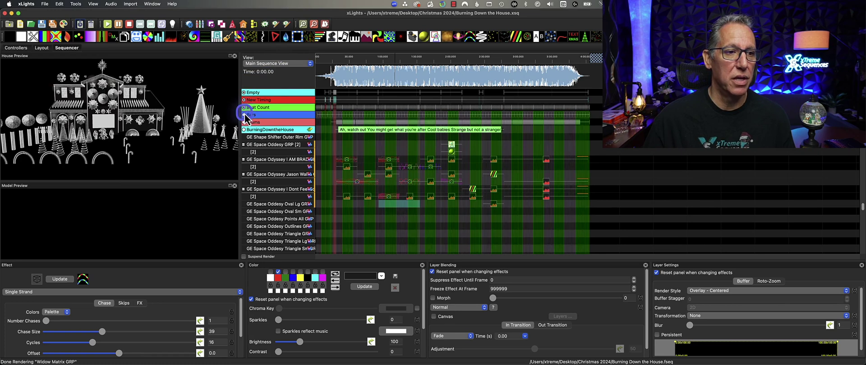
{"action": "left_click", "coordinate": [243, 129]}
{"action": "left_click", "coordinate": [296, 121]}
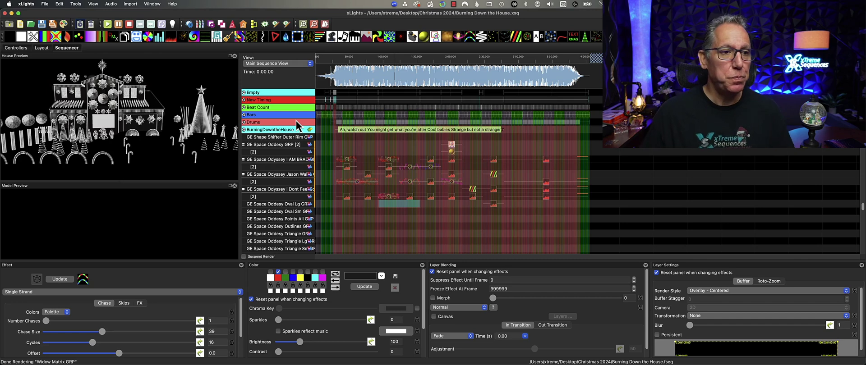
Switch to Master View, step through the Empty to Drums timing tracks, then turn Drums off
{"action": "left_click", "coordinate": [284, 63]}
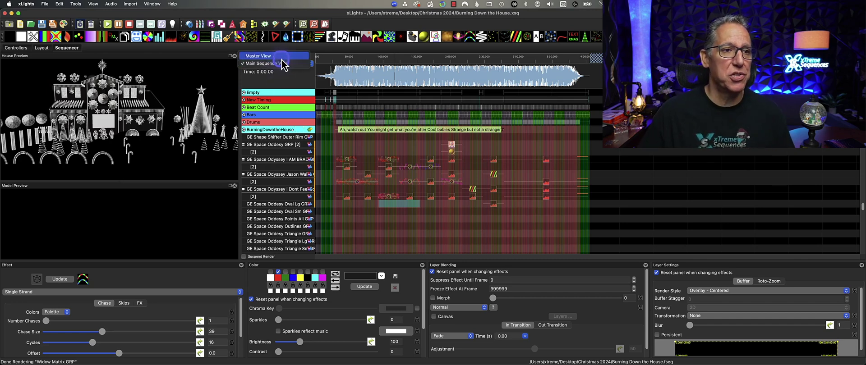
{"action": "left_click", "coordinate": [282, 57]}
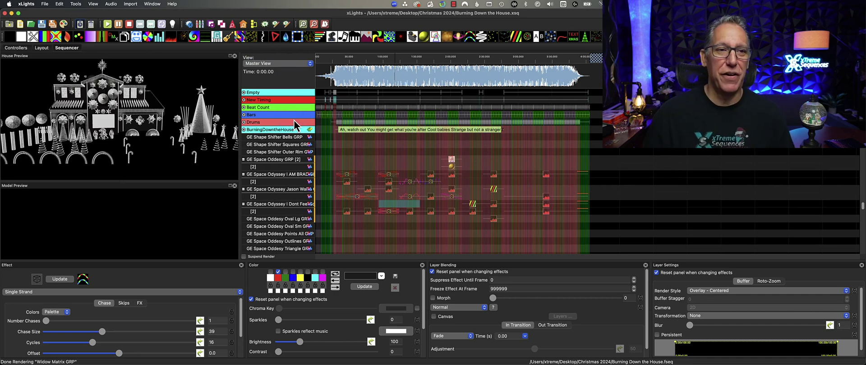
{"action": "left_click", "coordinate": [243, 93]}
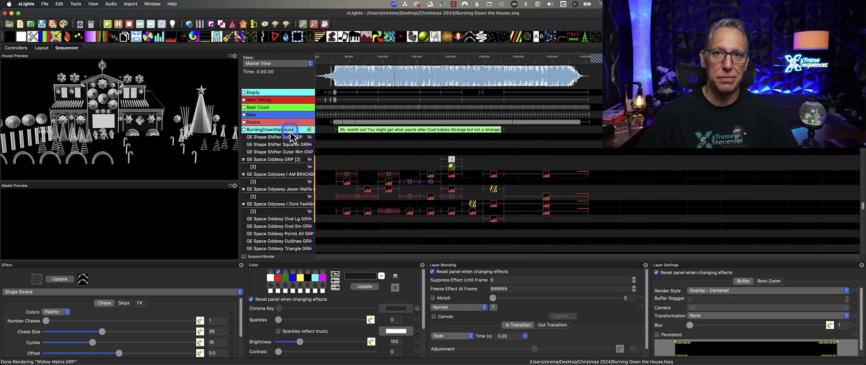
{"action": "left_click", "coordinate": [244, 93]}
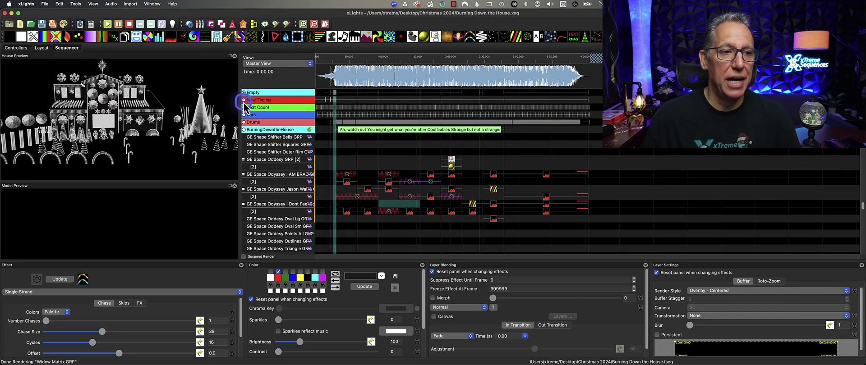
{"action": "left_click", "coordinate": [244, 101]}
{"action": "left_click", "coordinate": [243, 107]}
{"action": "left_click", "coordinate": [244, 115]}
{"action": "left_click", "coordinate": [243, 122]}
{"action": "left_click", "coordinate": [244, 123]}
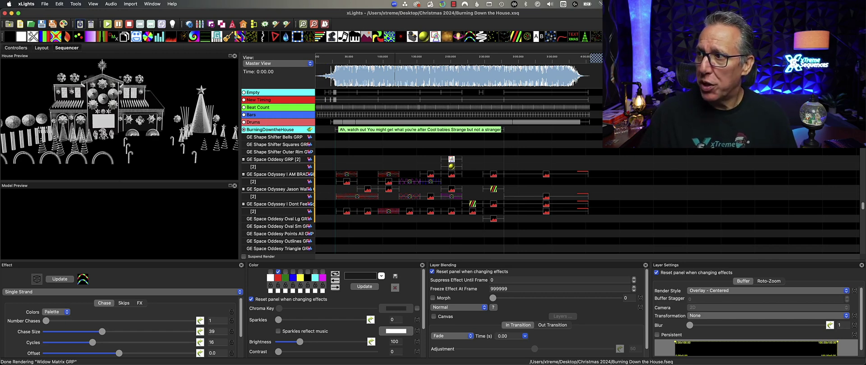
Switch to TestFlight on the xLights 2024.13.1 (2400658) build page and reposition its window
{"action": "key", "text": "super+Tab"}
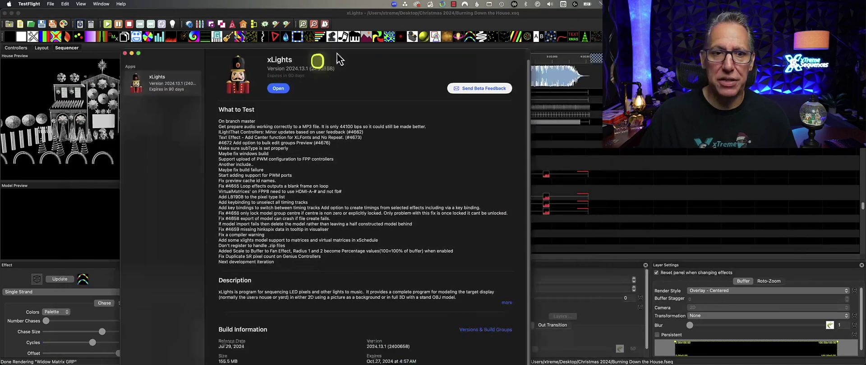
{"action": "left_click_drag", "start_coordinate": [467, 45], "coordinate": [468, 43]}
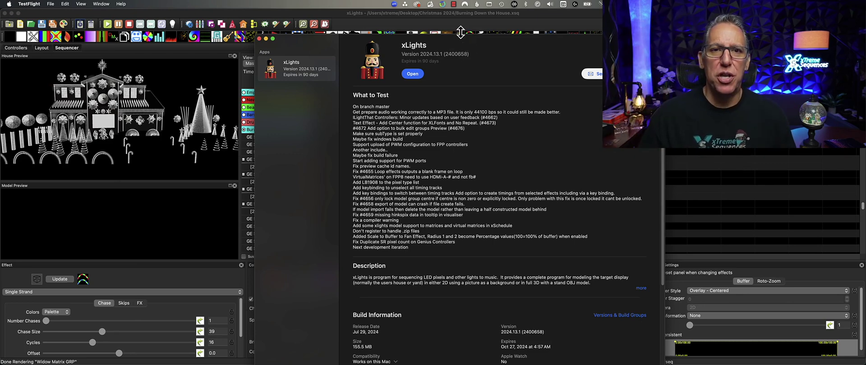
{"action": "left_click_drag", "start_coordinate": [479, 52], "coordinate": [477, 30]}
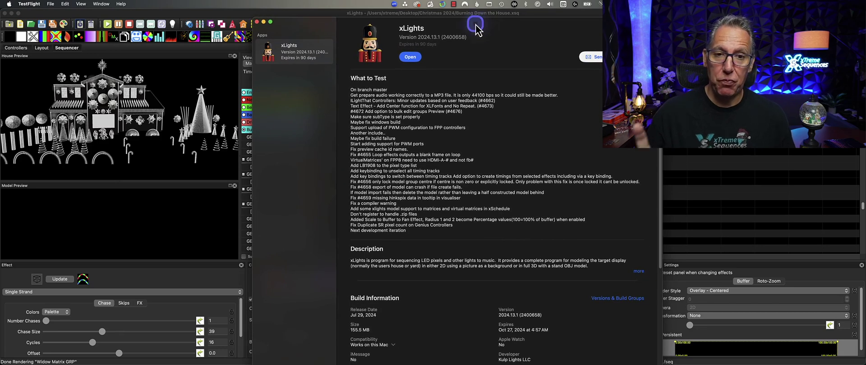